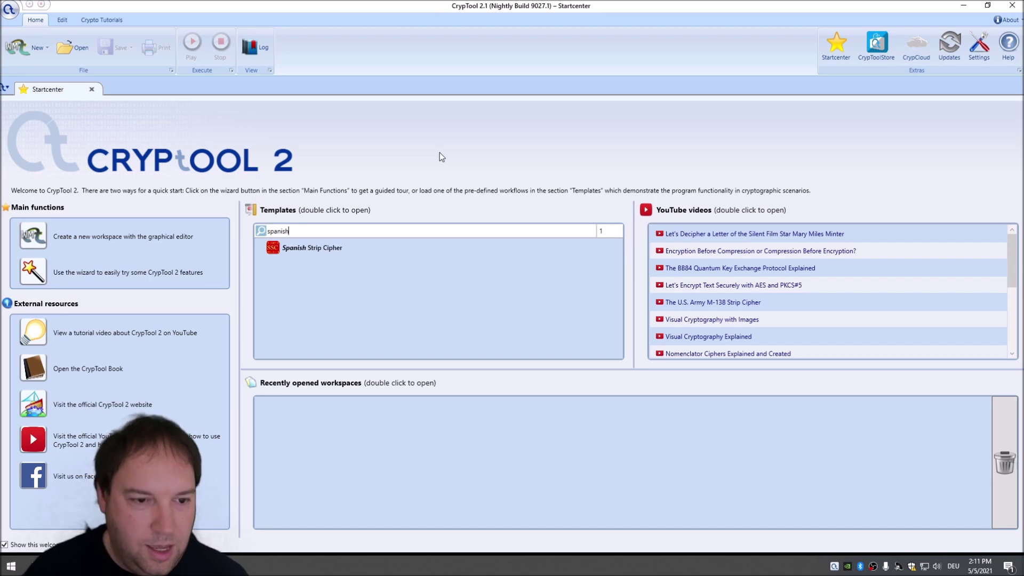
Step: Open the Spanish Strip Cipher template and fit all its components into view
click(280, 249)
double_click(269, 247)
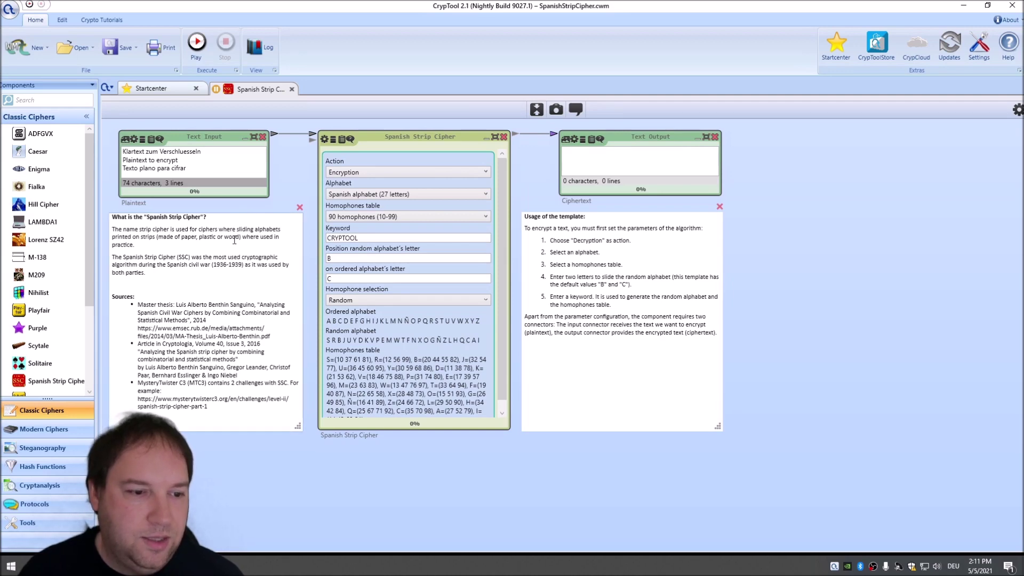
click(536, 109)
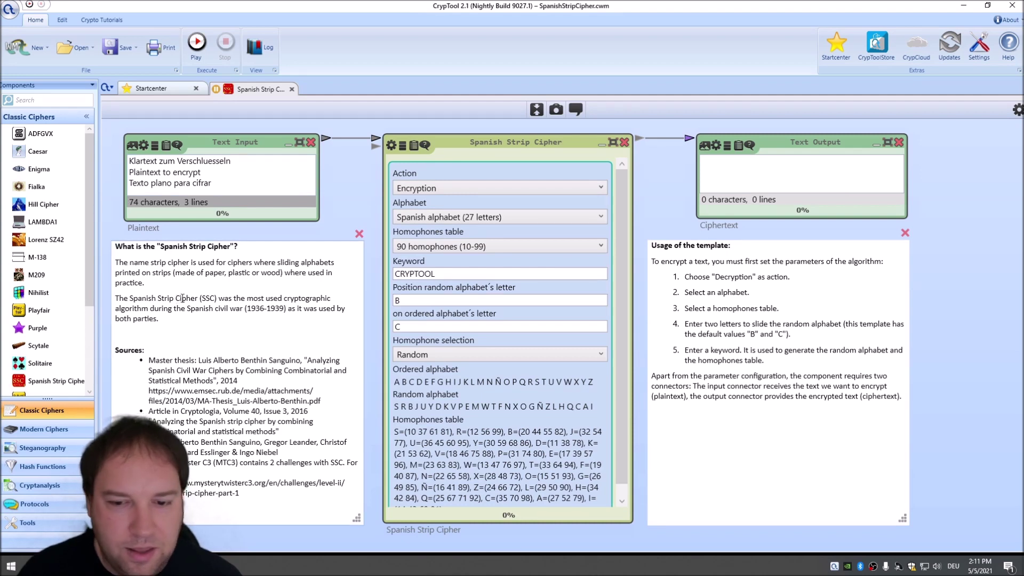
Step: Replace the sample plaintext with the template's description text, dropping the trailing empty line
click(164, 265)
drag(114, 244, 257, 500)
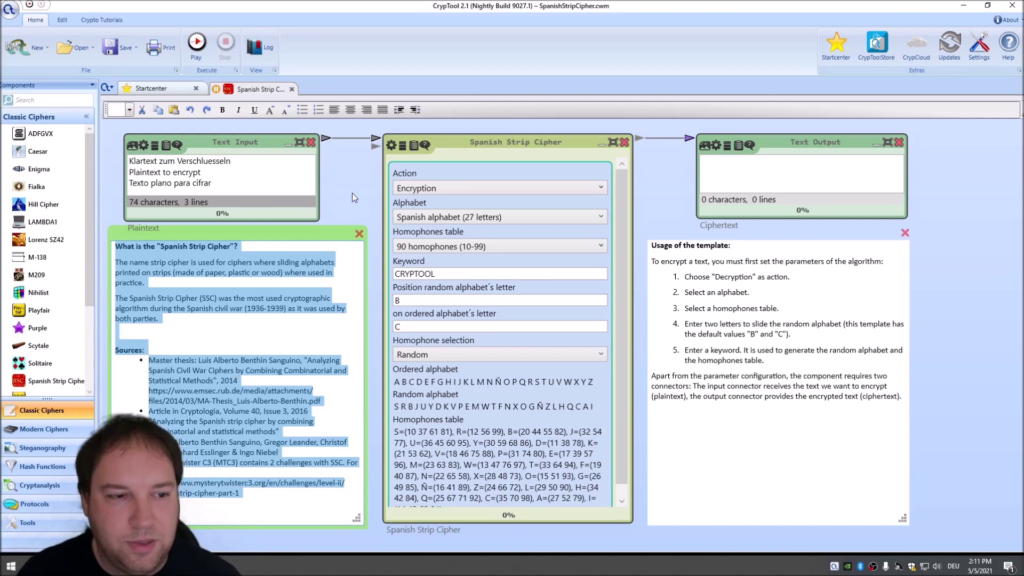
click(260, 184)
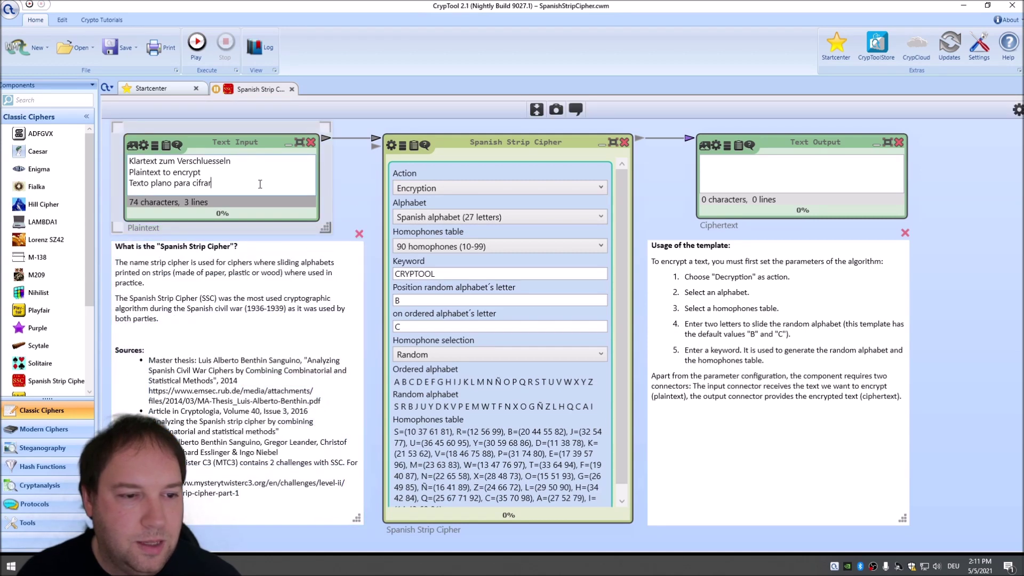
key(ctrl+a)
key(ctrl+v)
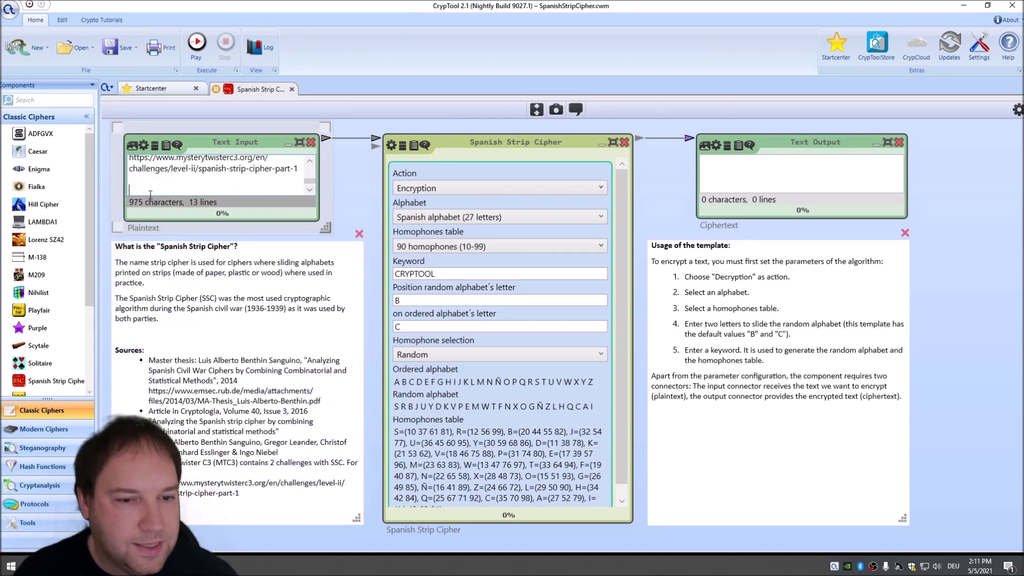
key(BackSpace)
key(BackSpace)
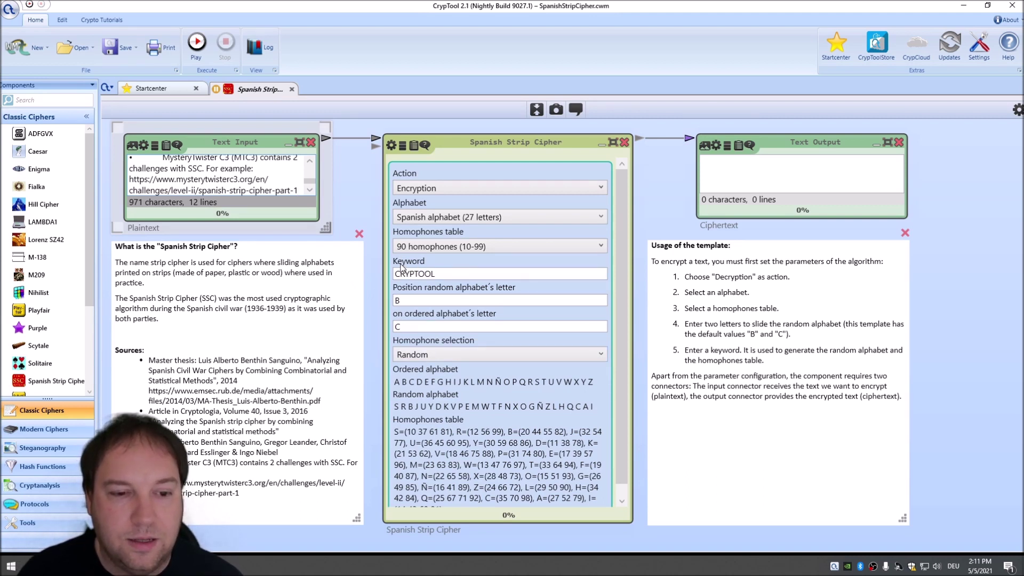
Step: Set the keyword to KEYWORD and the alphabet position letters to E and R
click(398, 273)
double_click(398, 273)
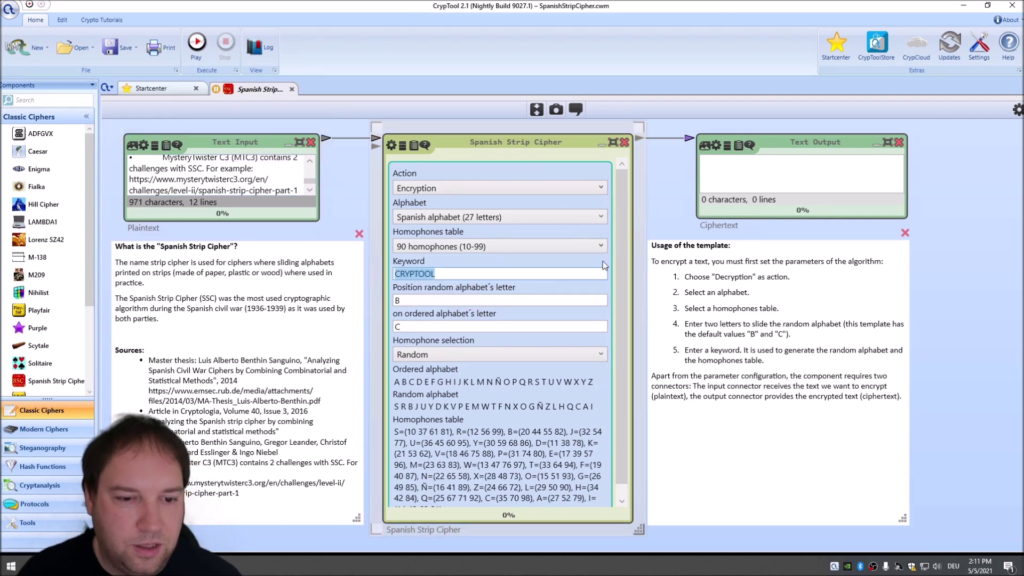
text(KEYWOR)
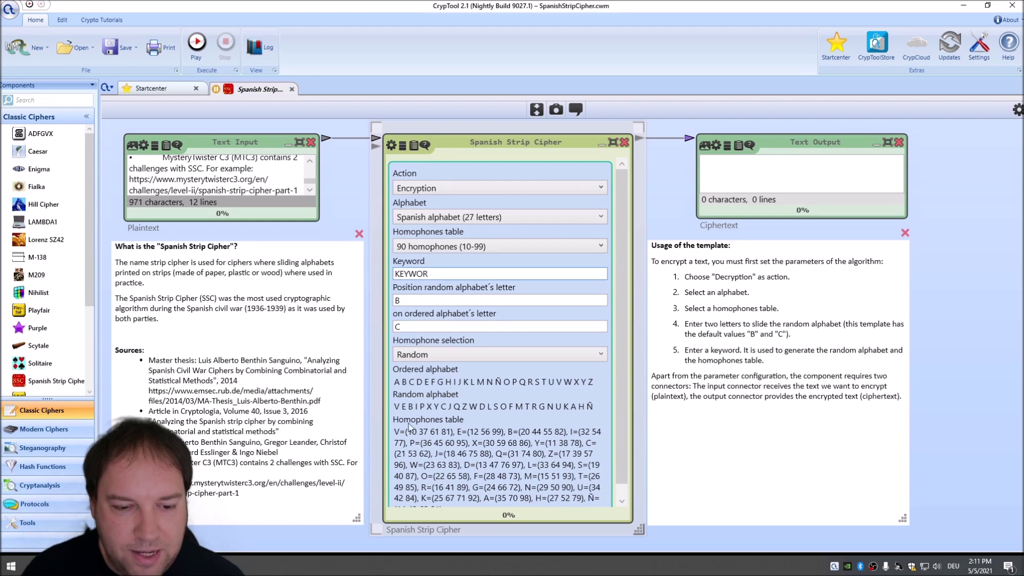
text(D)
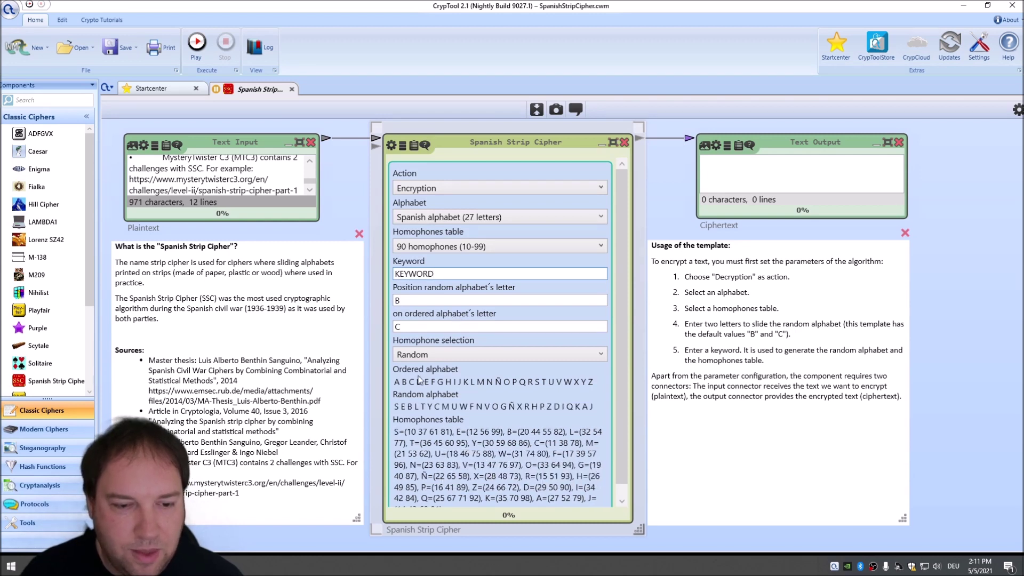
double_click(442, 302)
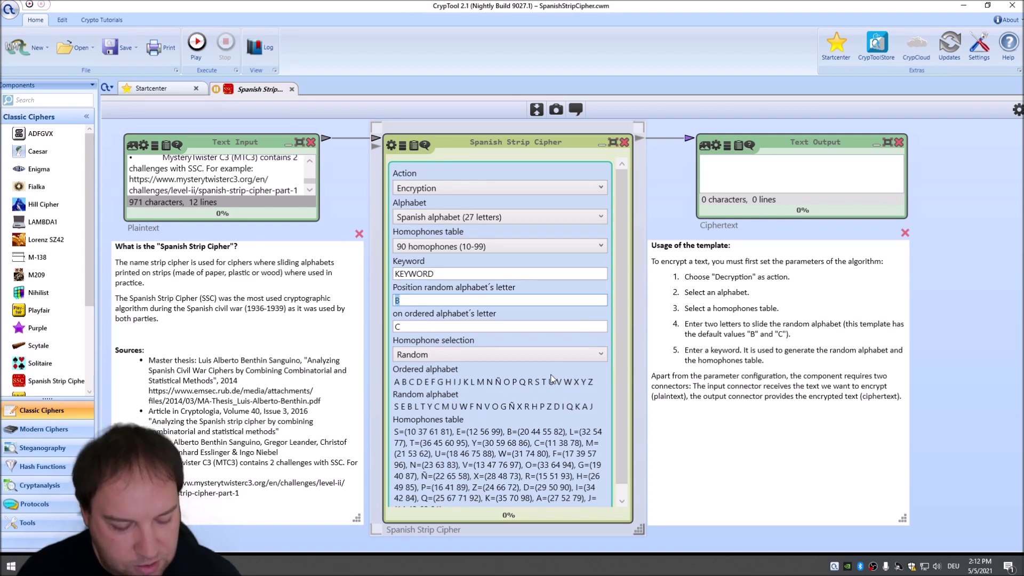
text(E)
double_click(426, 331)
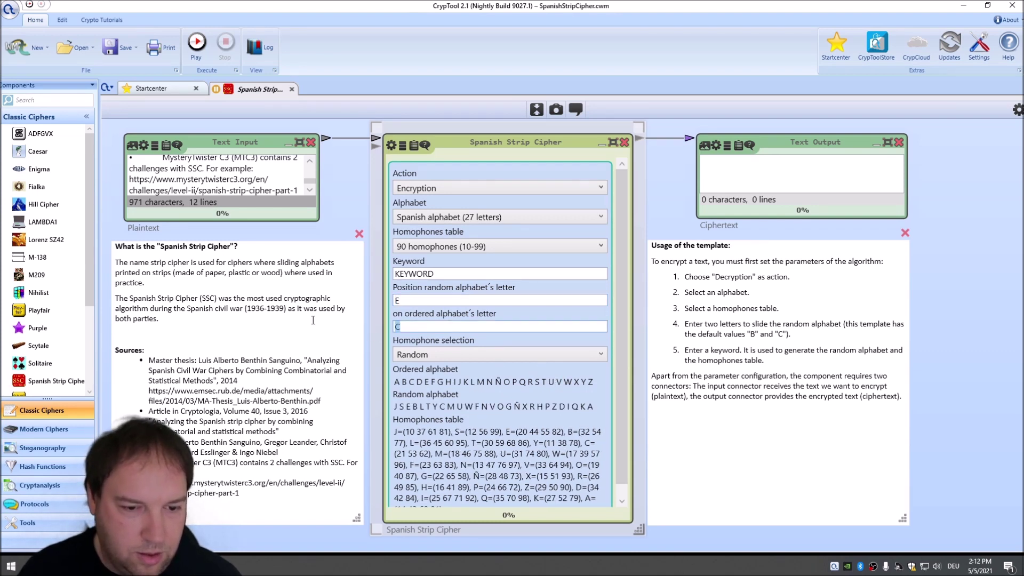
text(R)
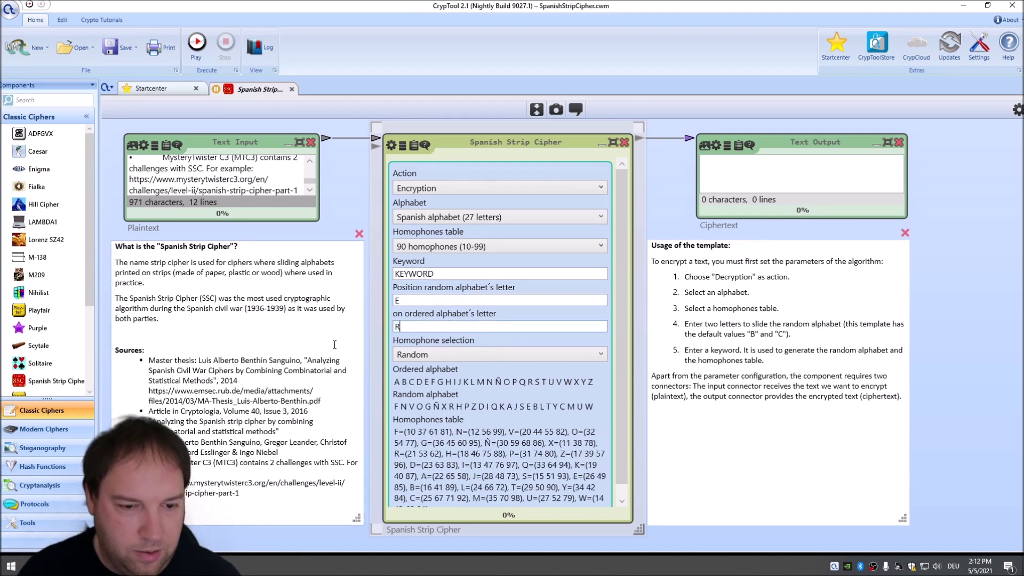
Step: Keep Random homophone selection, the 27-letter Spanish alphabet and the 90 homophones (10-99) table
click(439, 357)
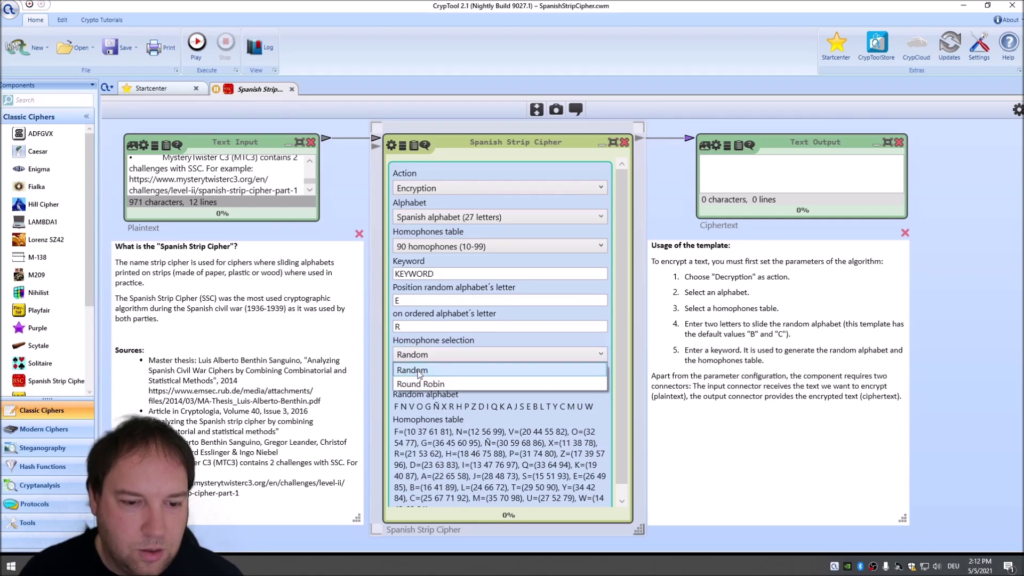
click(419, 375)
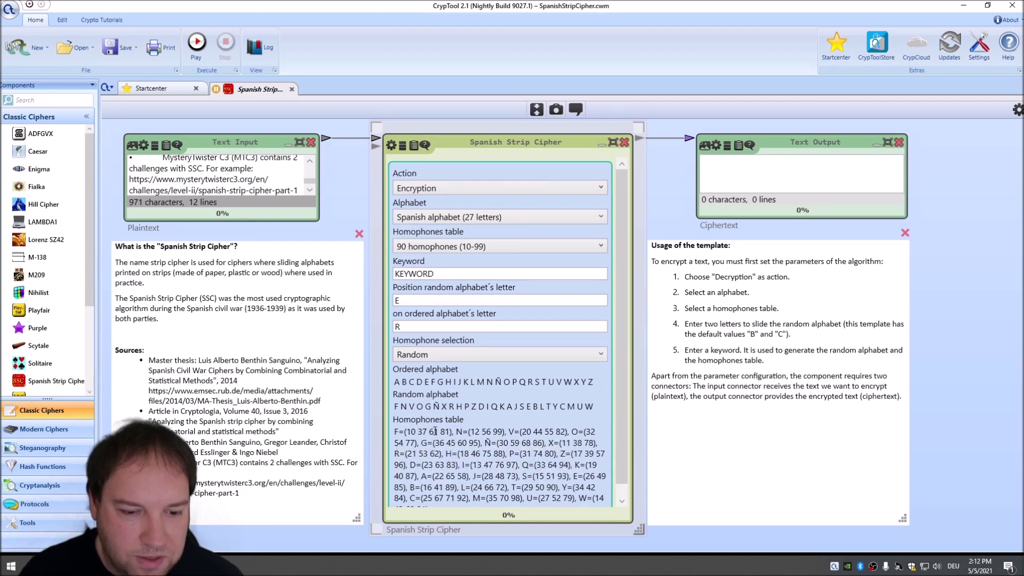
click(423, 355)
click(417, 382)
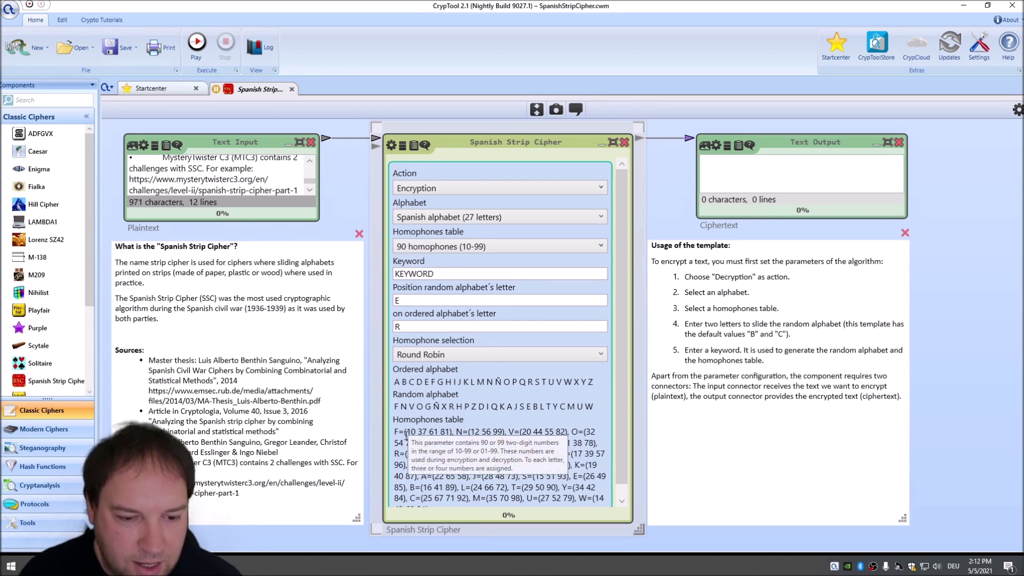
click(500, 354)
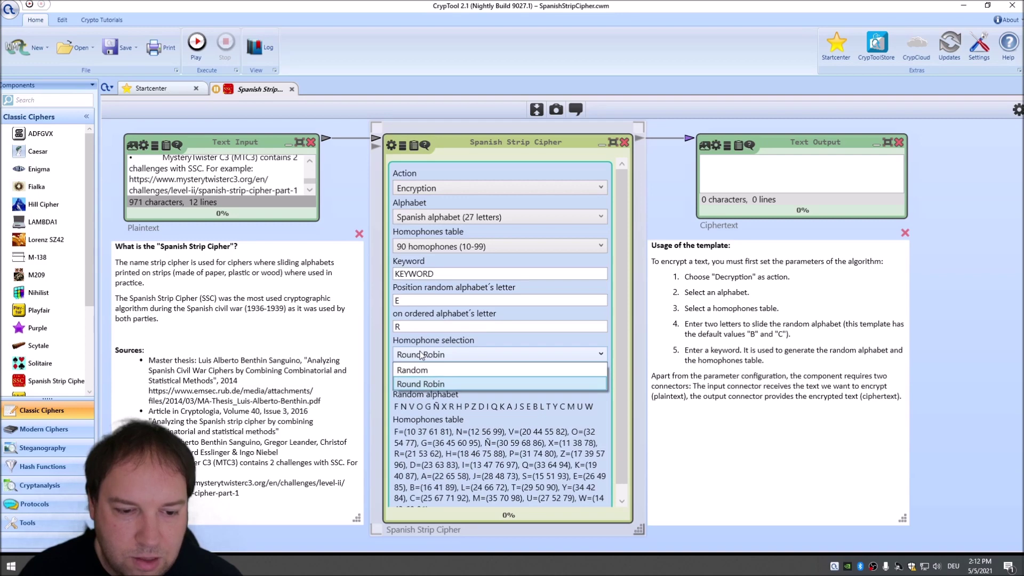
click(499, 380)
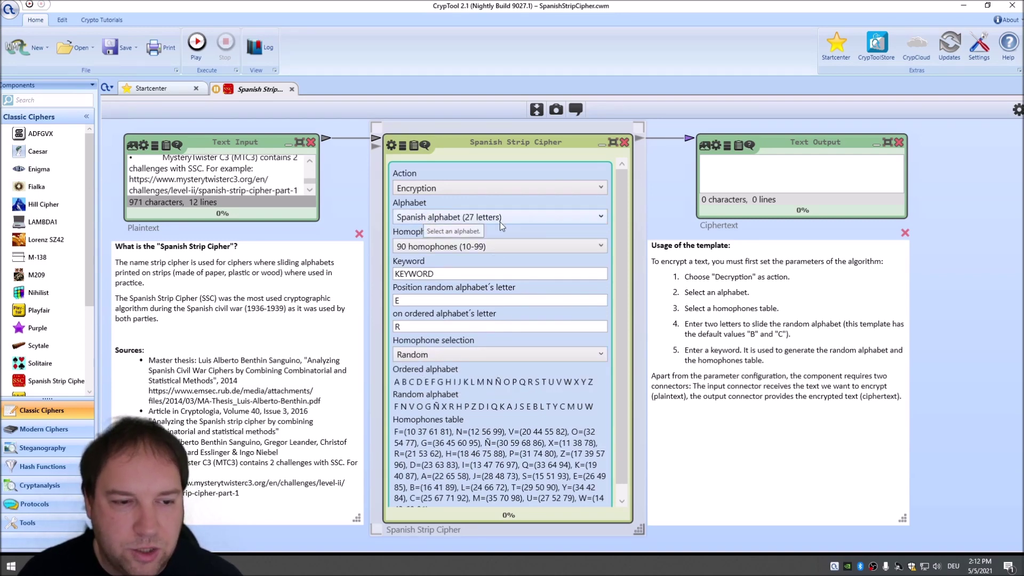
click(479, 219)
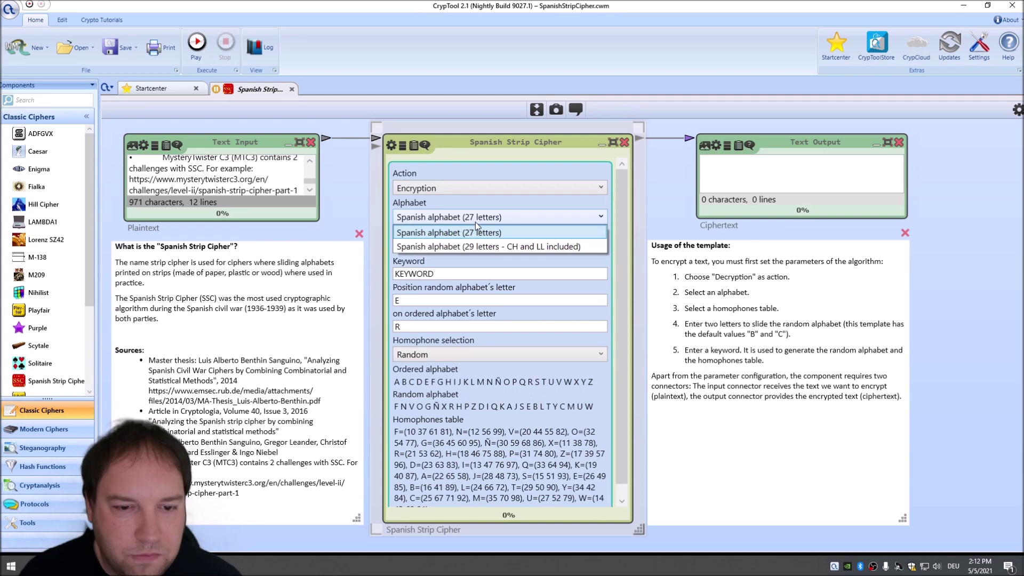
click(476, 233)
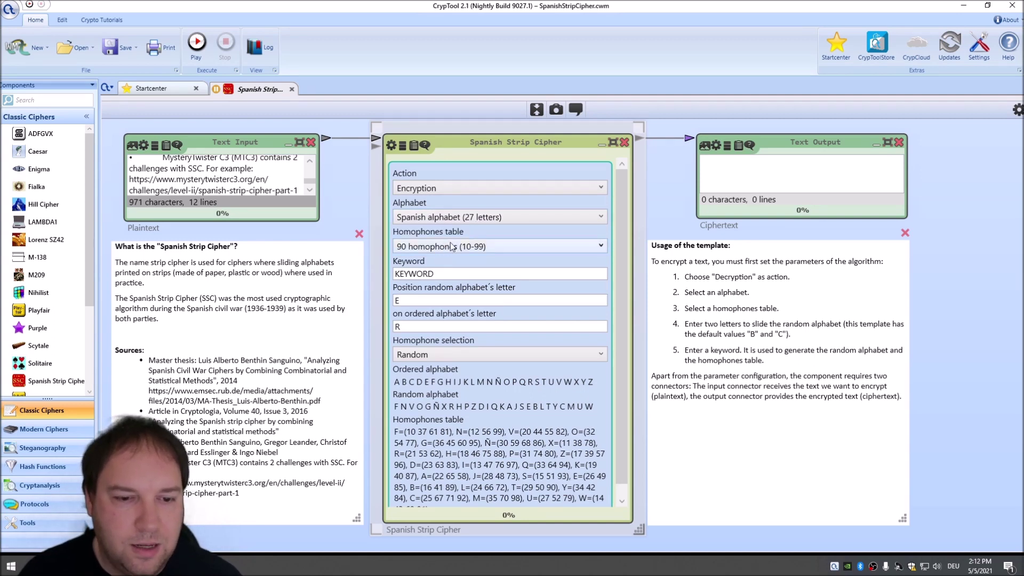
click(452, 247)
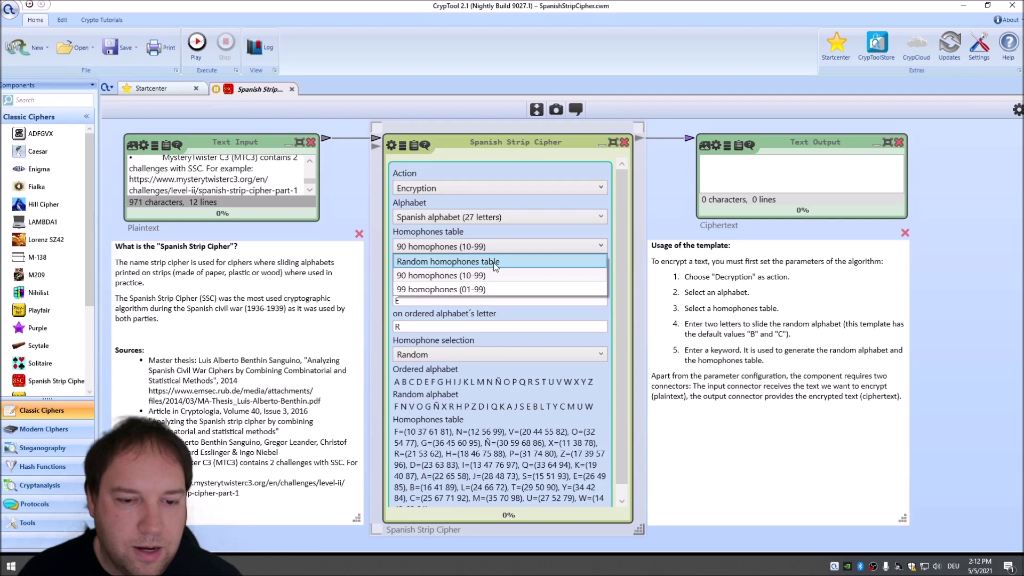
click(415, 276)
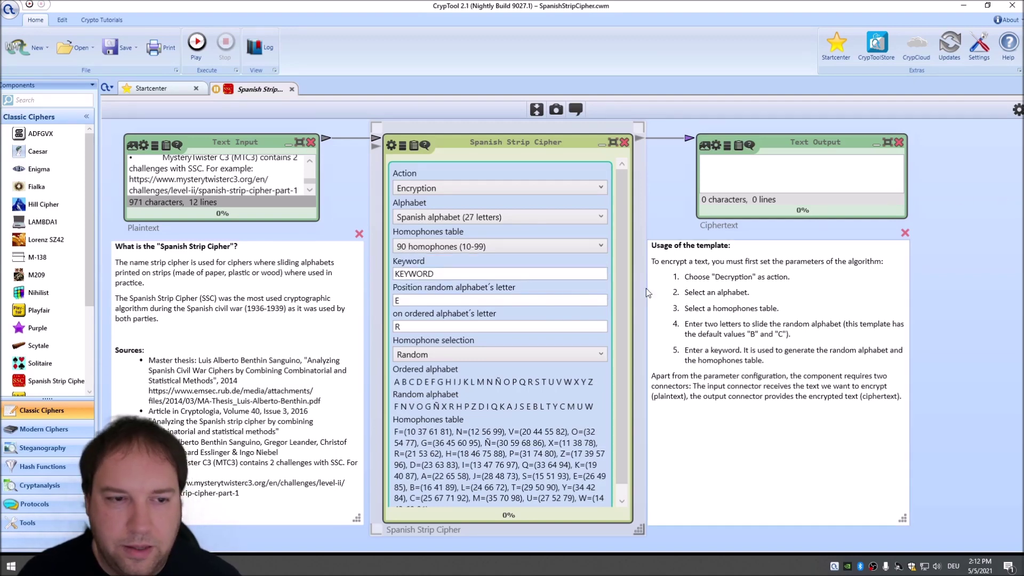
Step: Run the workflow to encrypt the plaintext, select the ciphertext output, then stop
click(189, 49)
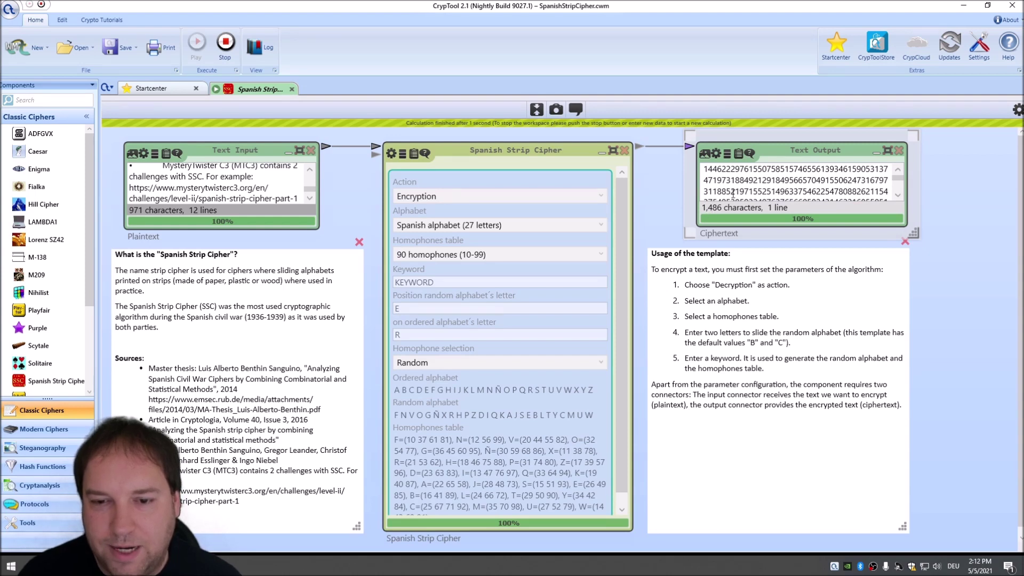
key(ctrl+a)
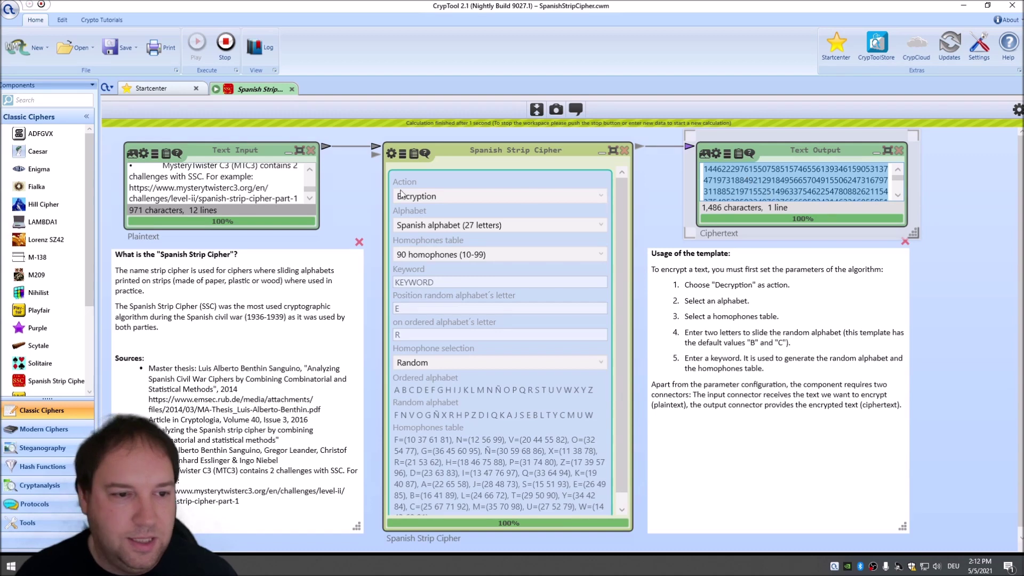
click(225, 43)
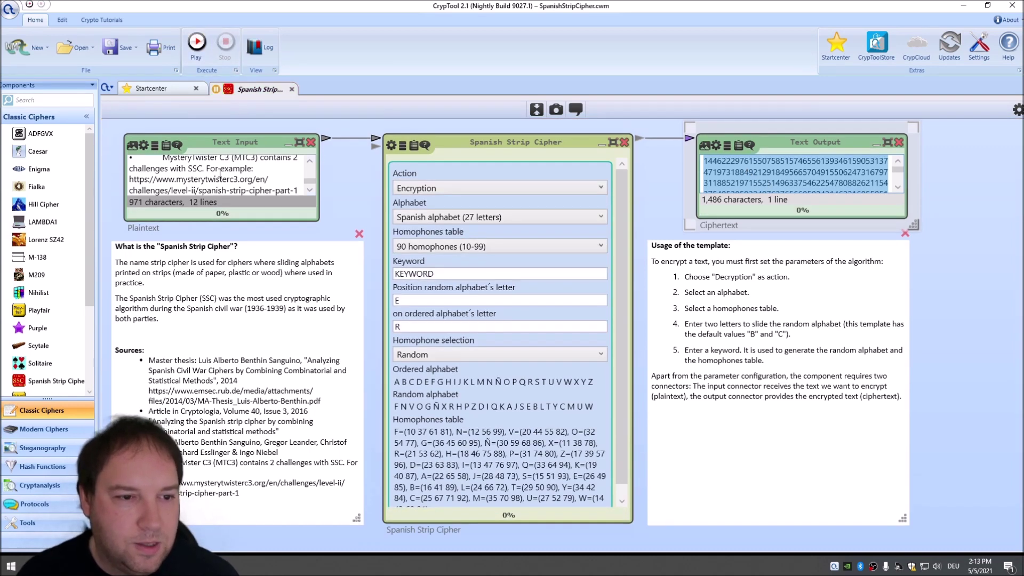
Step: Replace the input text with the ciphertext, deleting the trailing blank line
click(220, 173)
key(ctrl+a)
key(ctrl+v)
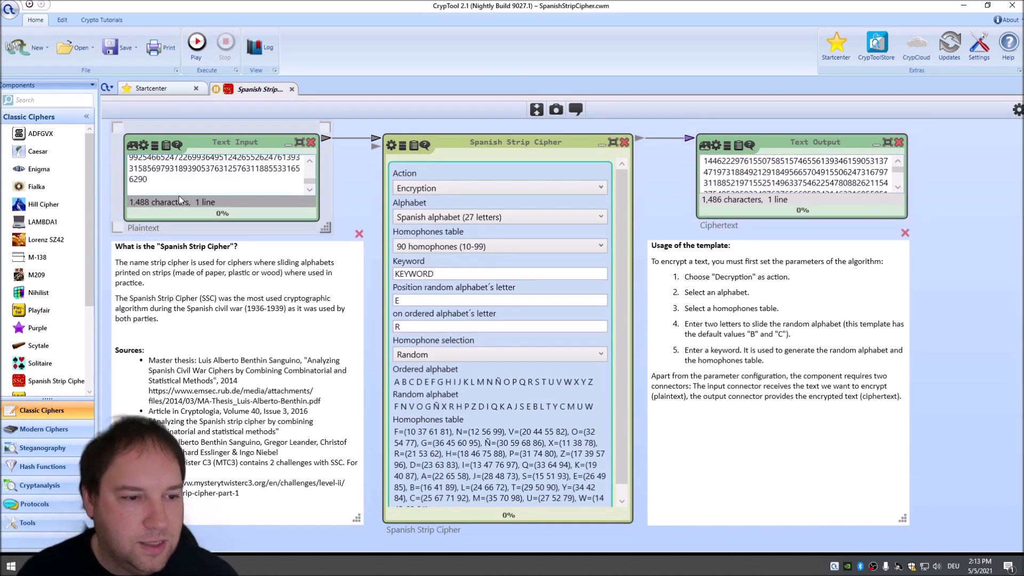
key(BackSpace)
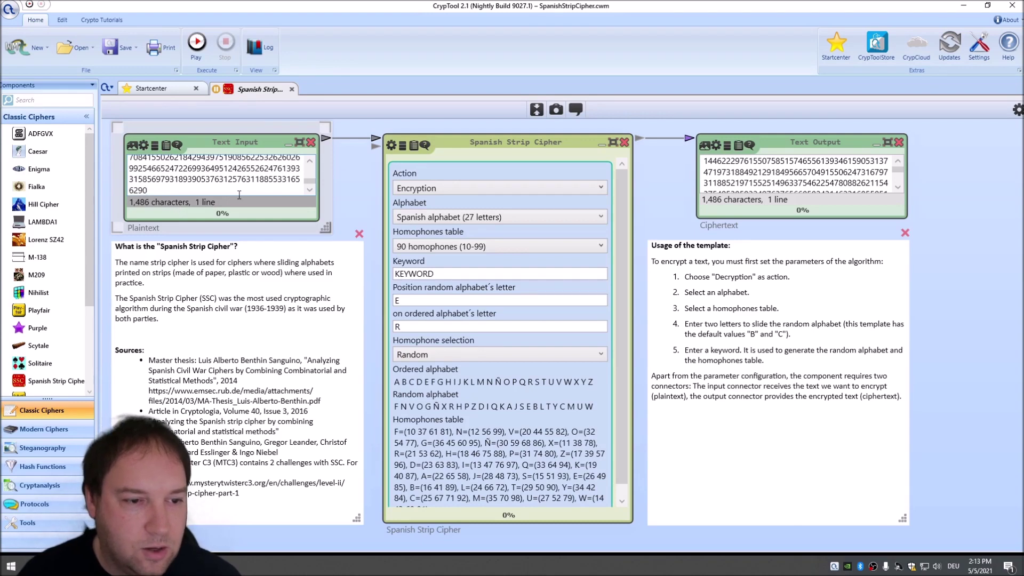
Step: Switch the cipher action to Decryption and run the workflow
click(430, 190)
click(418, 219)
click(196, 42)
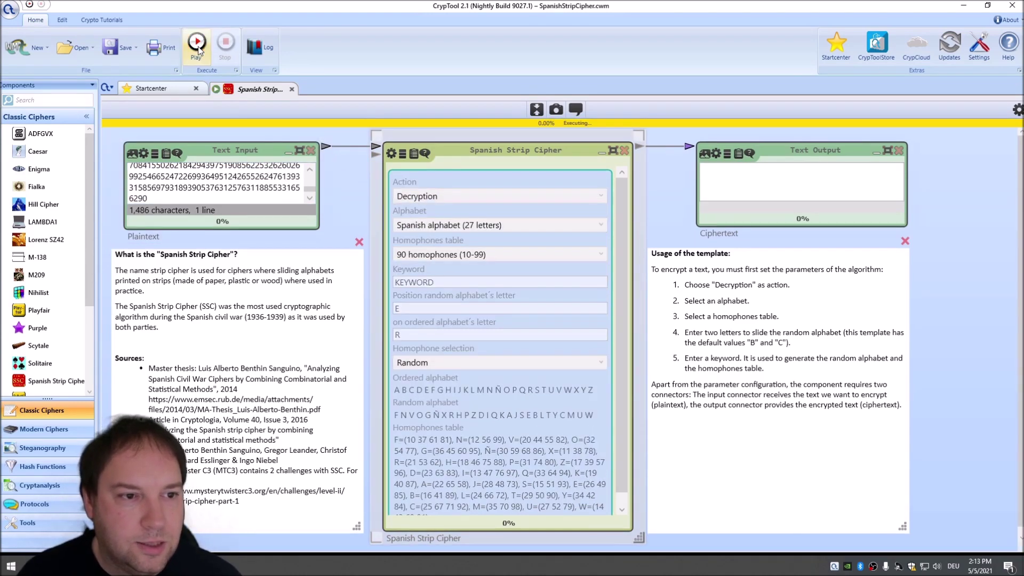
Step: Enlarge the Text Output to show the full 743-character plaintext, then select all the ciphertext input
click(913, 231)
drag(913, 231, 980, 420)
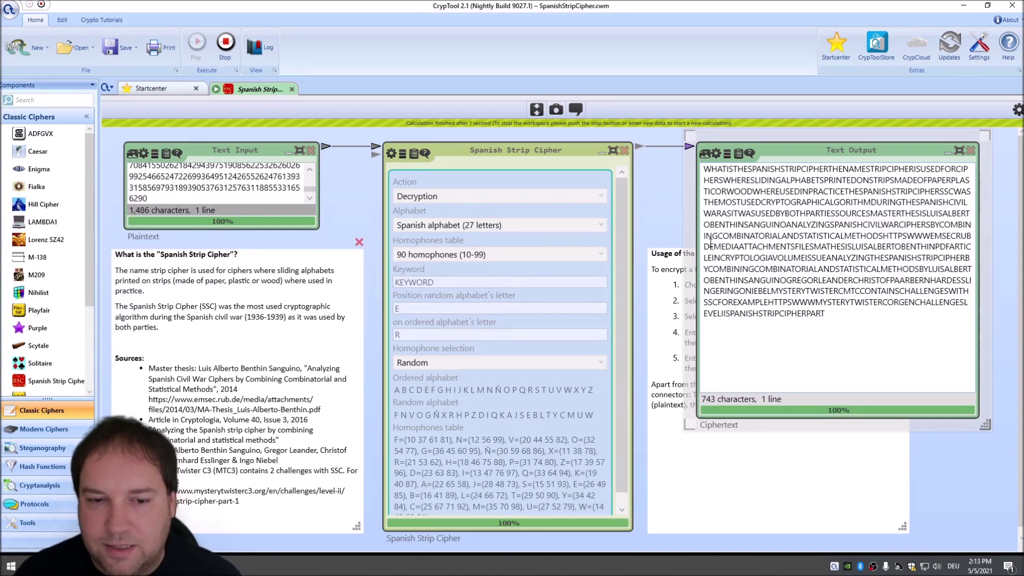
click(253, 189)
key(ctrl+a)
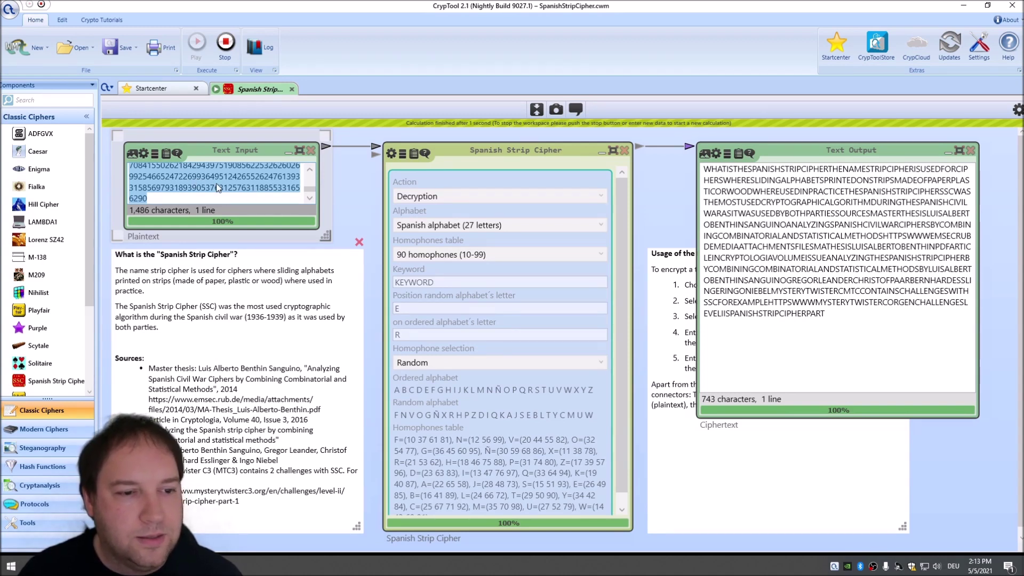
Step: Search the Startcenter for 'homopho' and open the Homophonic Substitution Analysis template
click(152, 88)
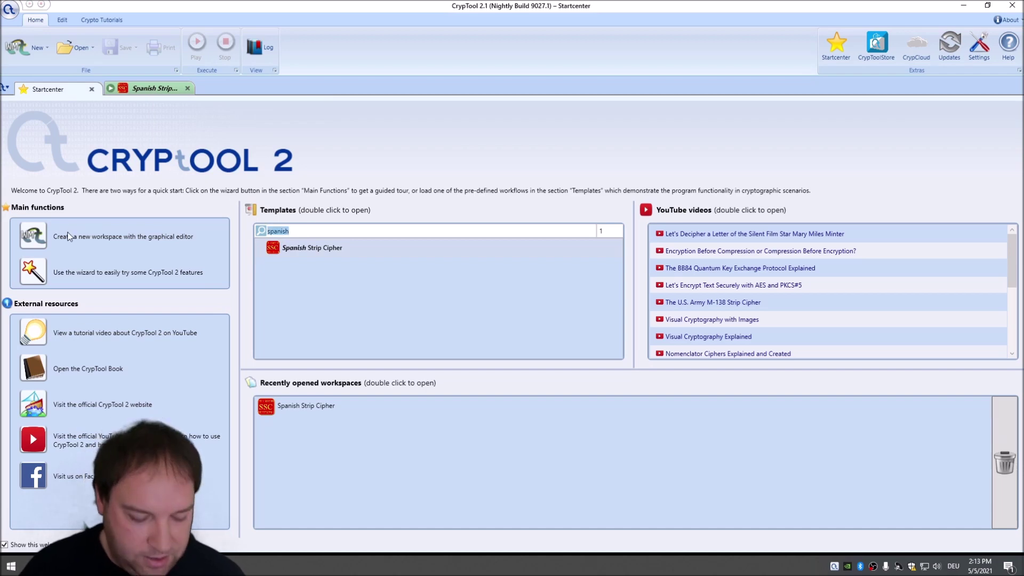
text(homopho)
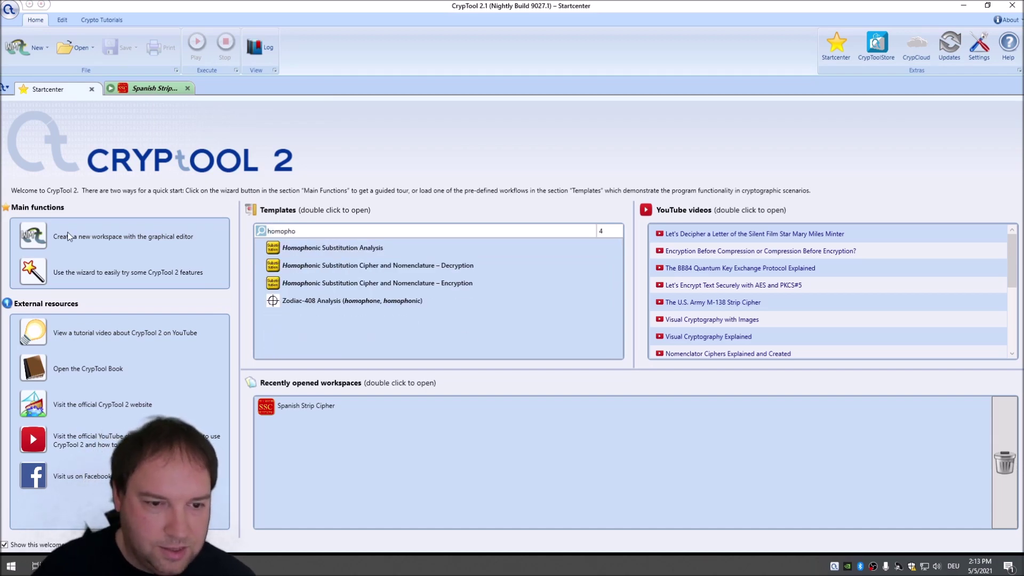
double_click(361, 249)
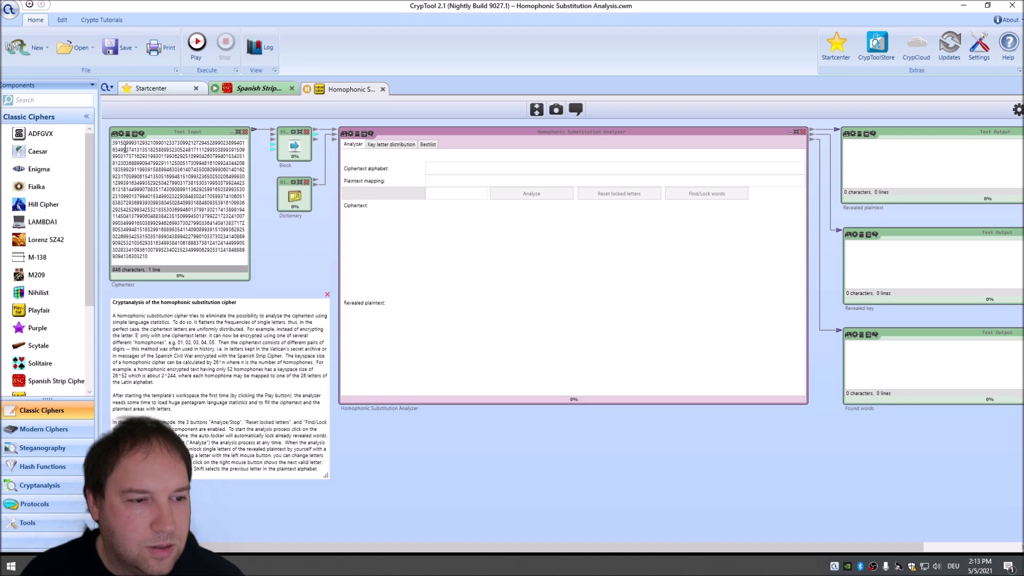
Step: Replace the template's ciphertext with the 1,486-character Spanish Strip ciphertext
click(178, 177)
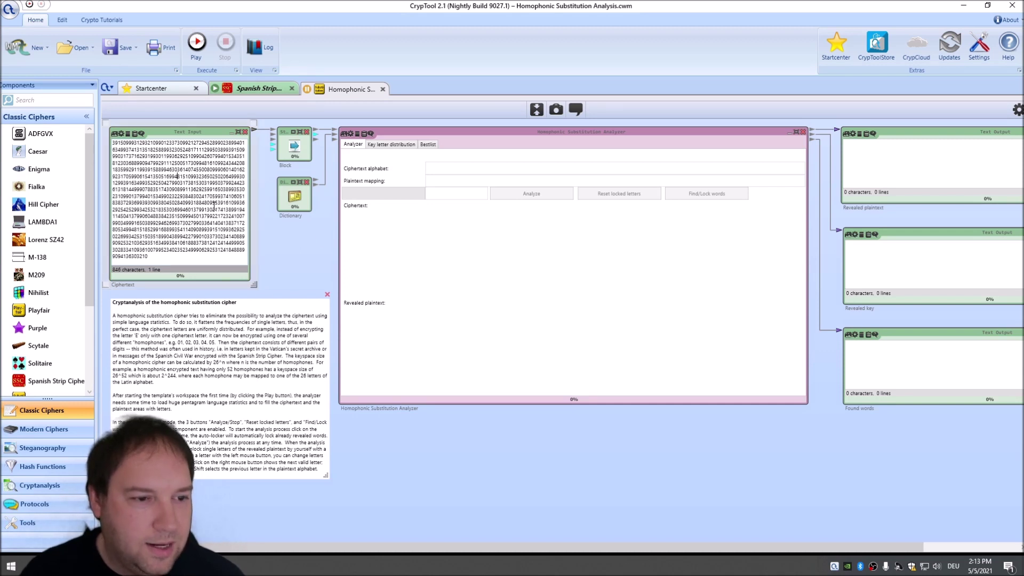
key(ctrl+a)
key(ctrl+v)
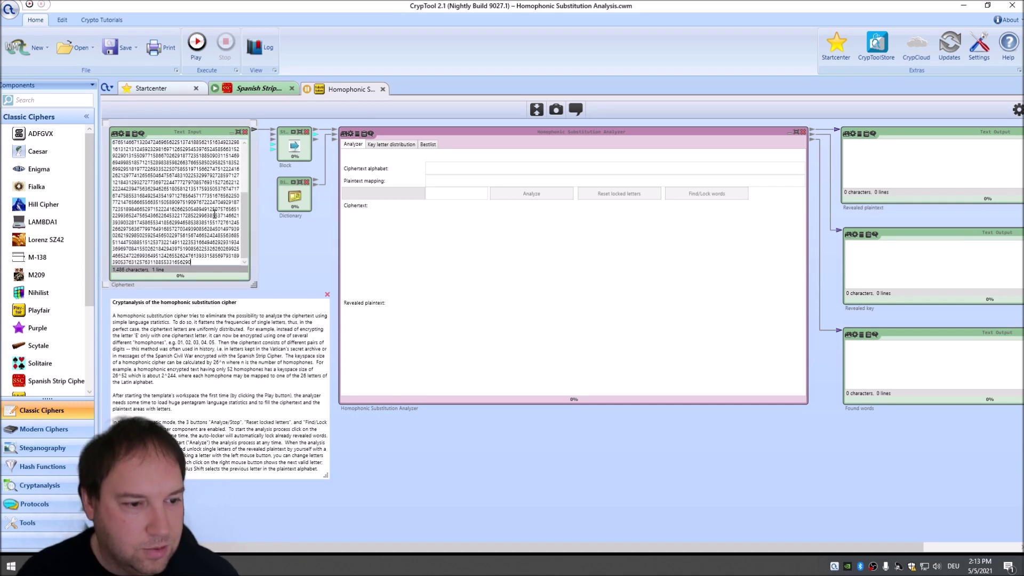
Step: Inspect the Block component's parameters and confirm the Dictionary uses English
scroll(240, 227, up, 6)
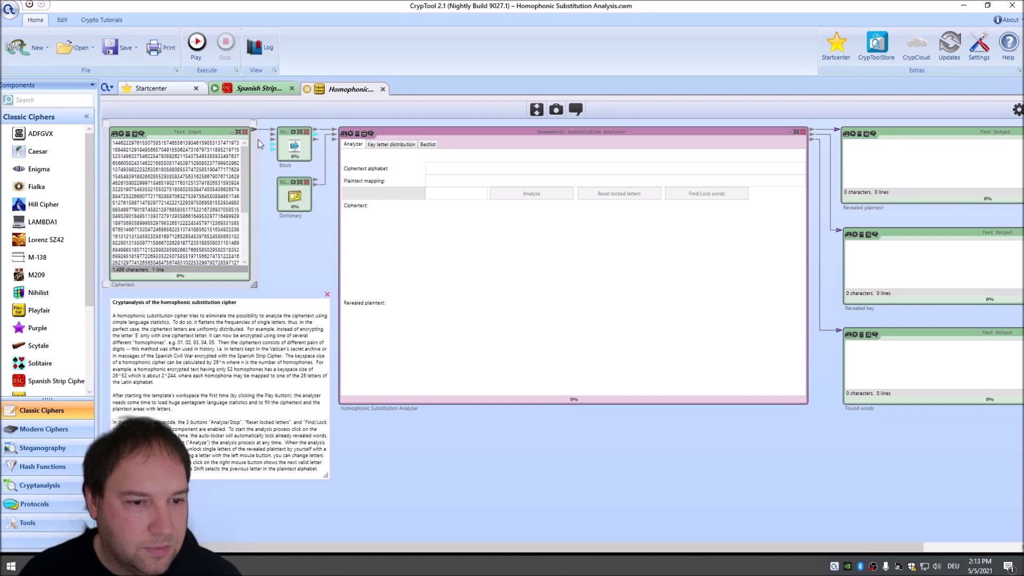
click(295, 153)
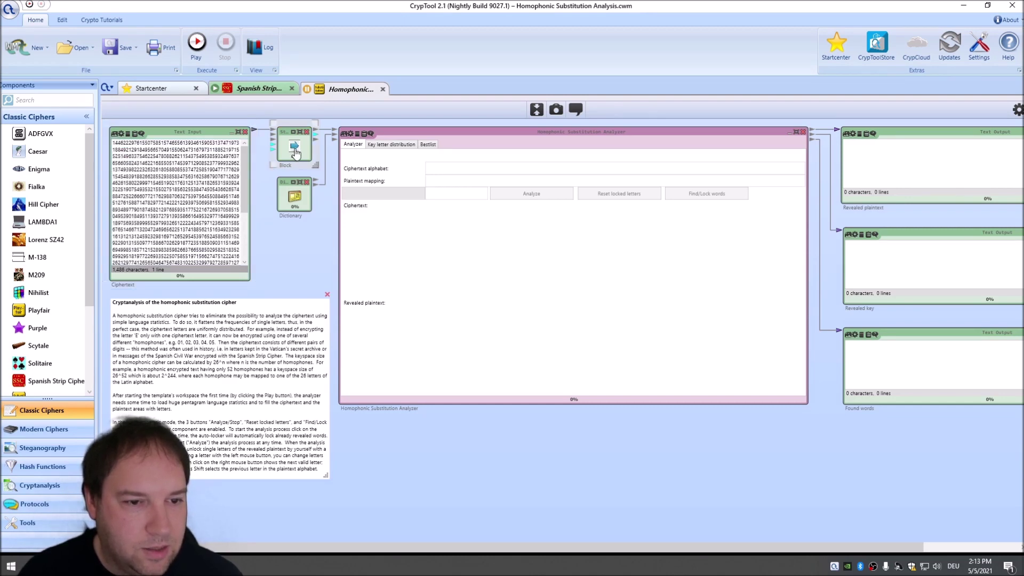
click(1018, 110)
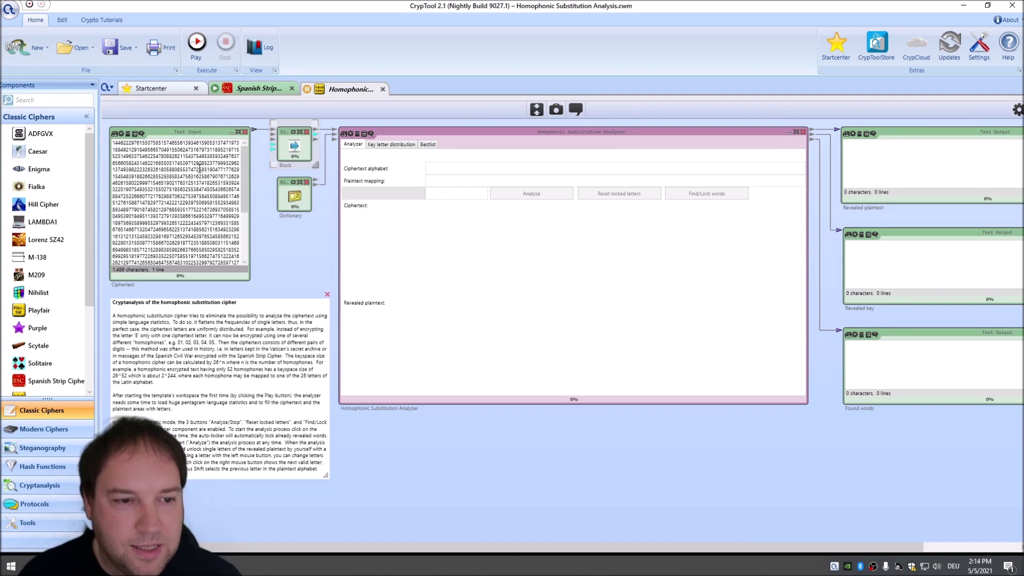
click(292, 202)
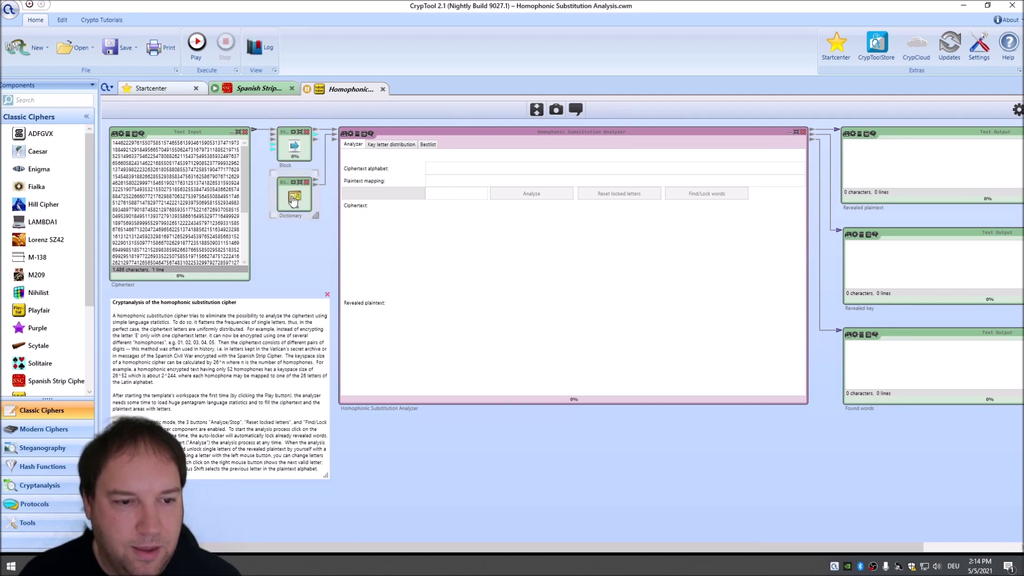
Step: View the analyzer's parameters and maximise the Homophonic Substitution Analyzer
mouse_move(1017, 110)
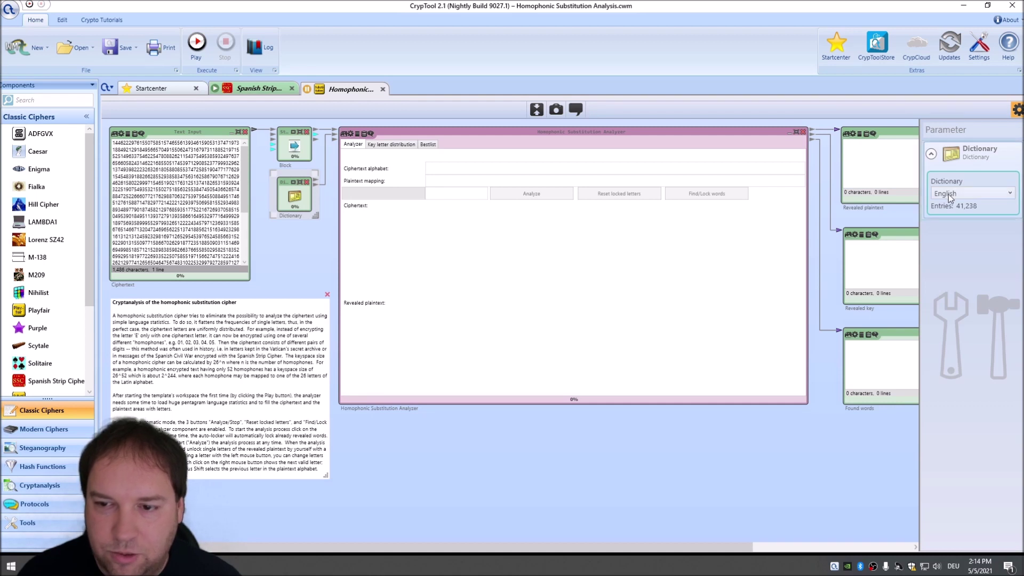
click(557, 145)
mouse_move(1017, 112)
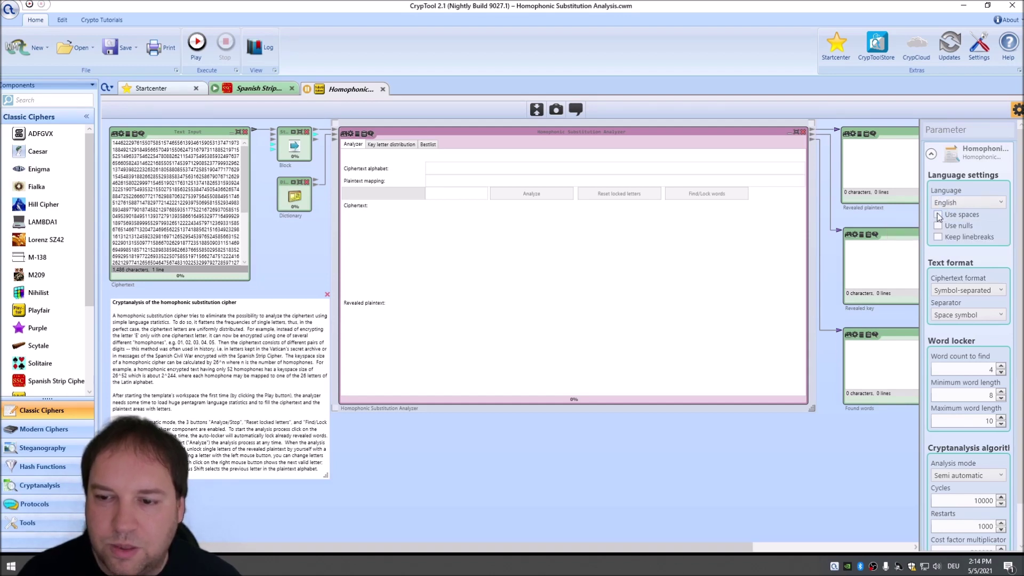
double_click(545, 133)
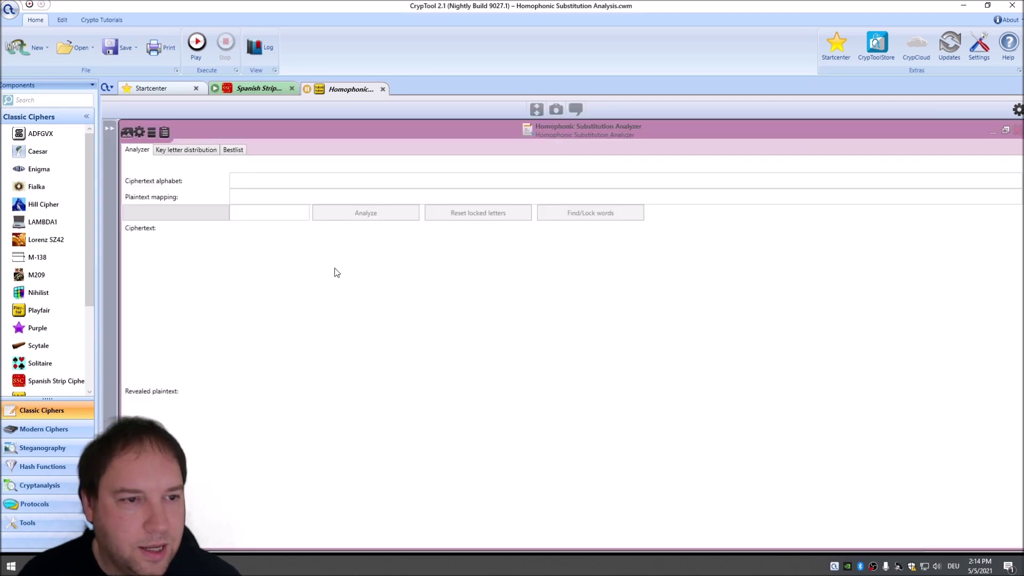
Step: Run the workflow so the analyzer starts revealing near-English plaintext beginning EHATISTHESTANISH
click(197, 43)
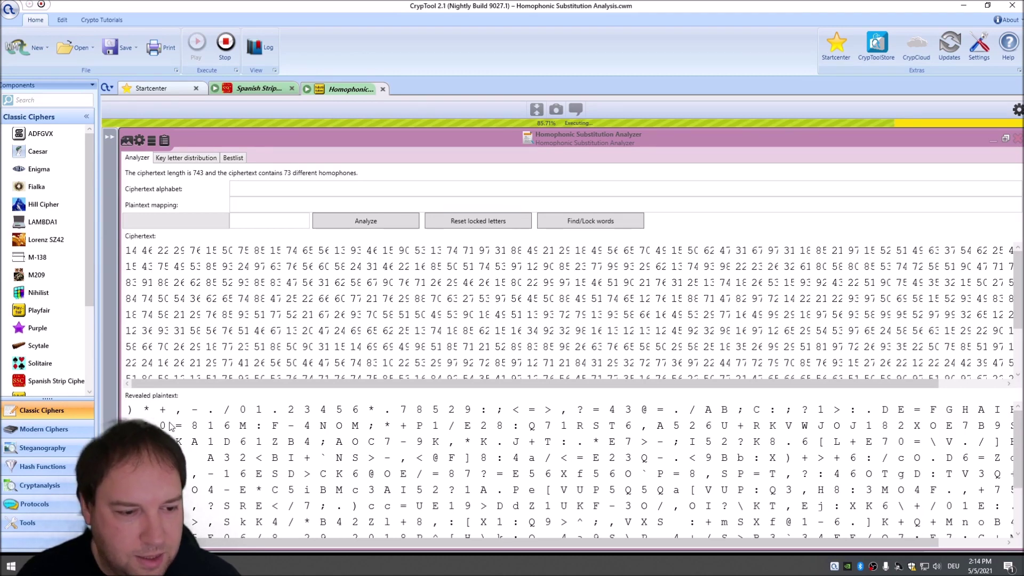
scroll(1021, 427, down, 3)
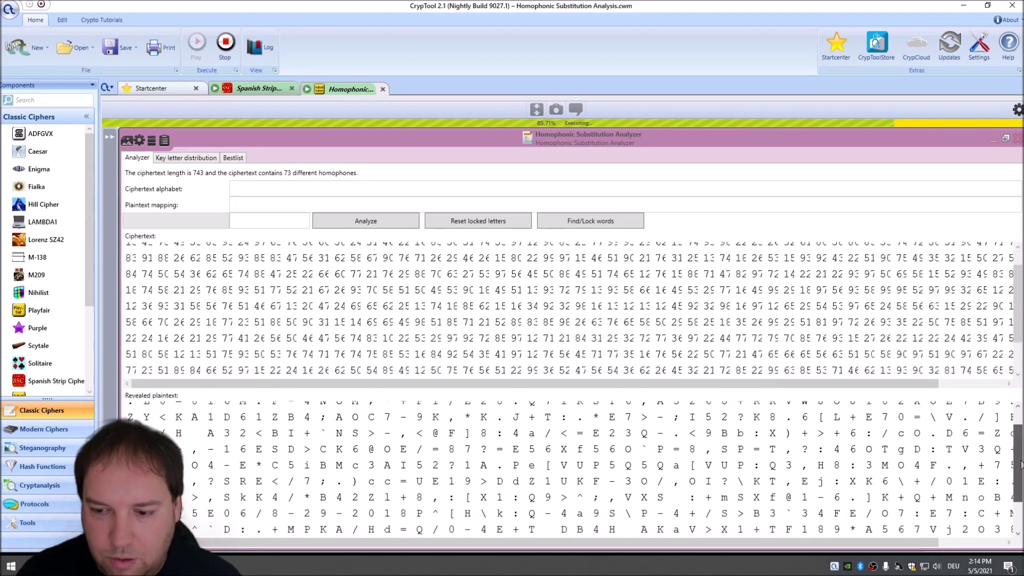
scroll(1021, 426, up, 3)
scroll(1000, 430, up, 1)
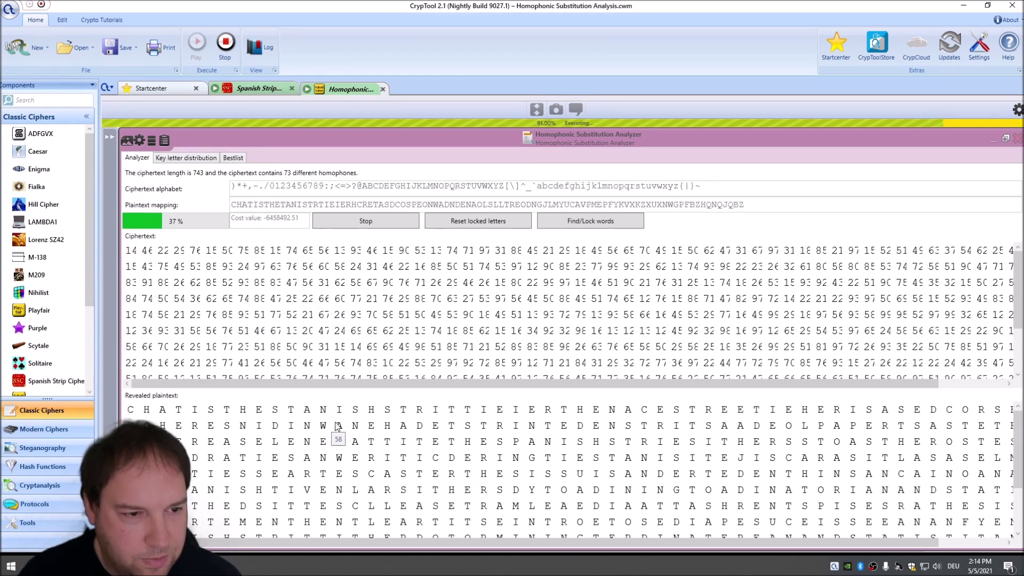
Step: Stop and restart the analysis for a fresh solving attempt with recognised words marked
click(352, 220)
click(354, 224)
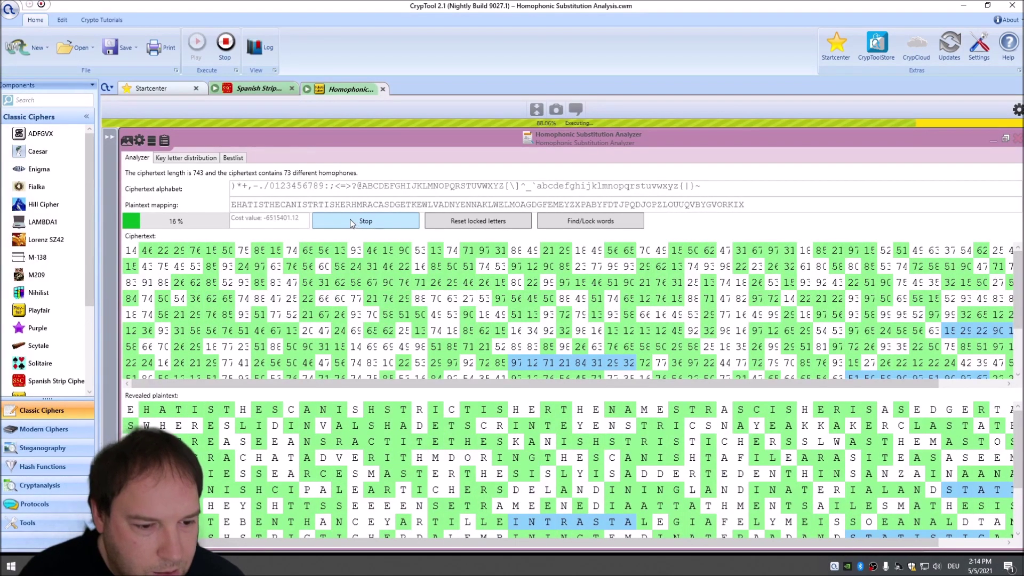
Step: Stop the analysis and fix homophone letters so the text opens WHAT IS THE SPANISH STRIP
click(350, 219)
click(290, 410)
key(y)
key(j)
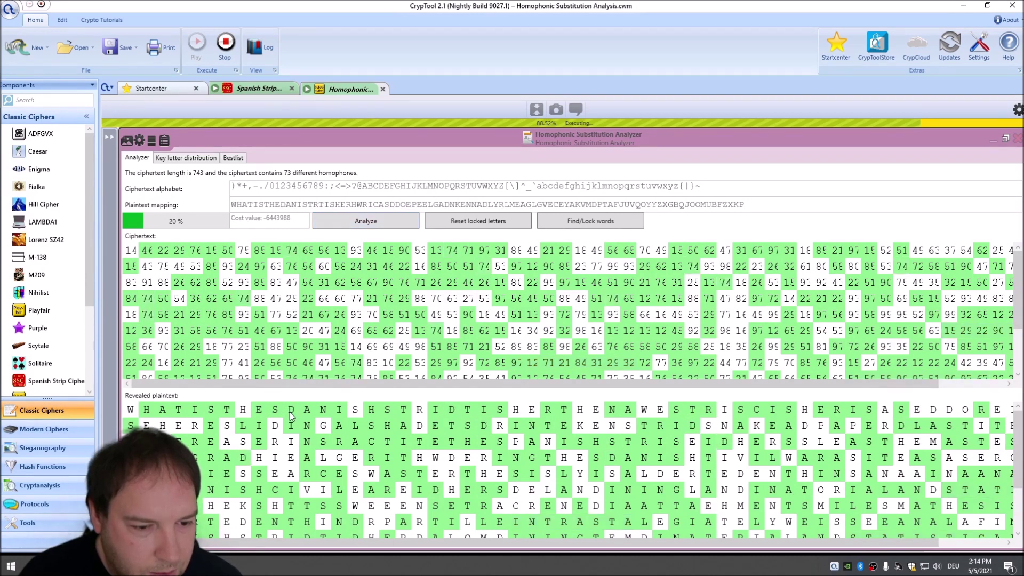
key(p)
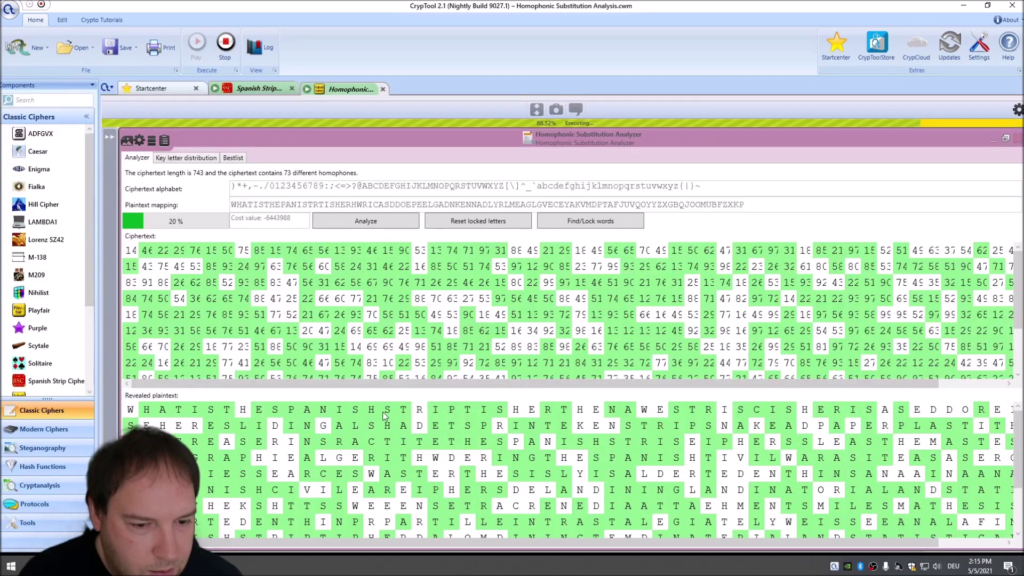
key(o)
key(l)
key(e)
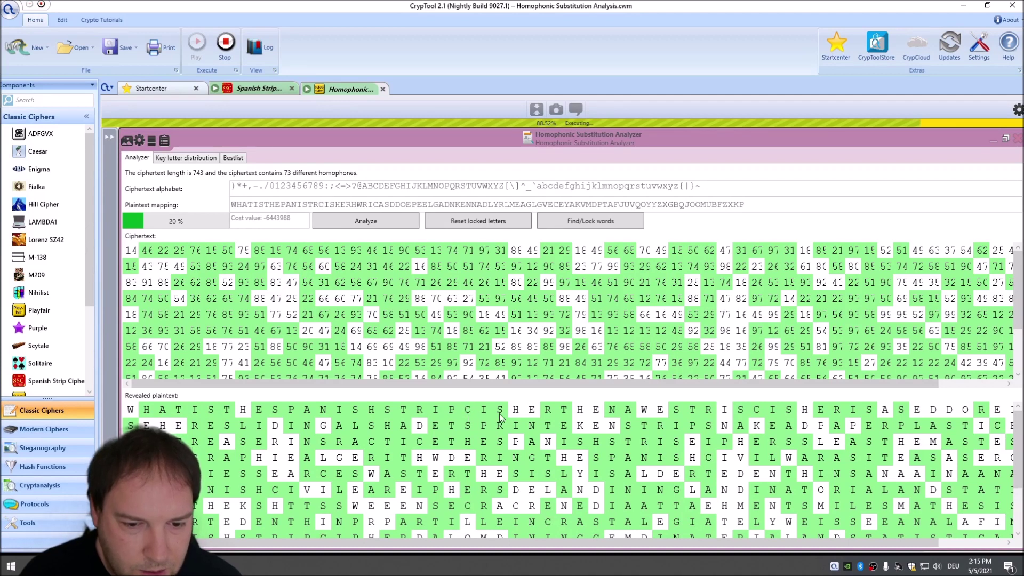
key(o)
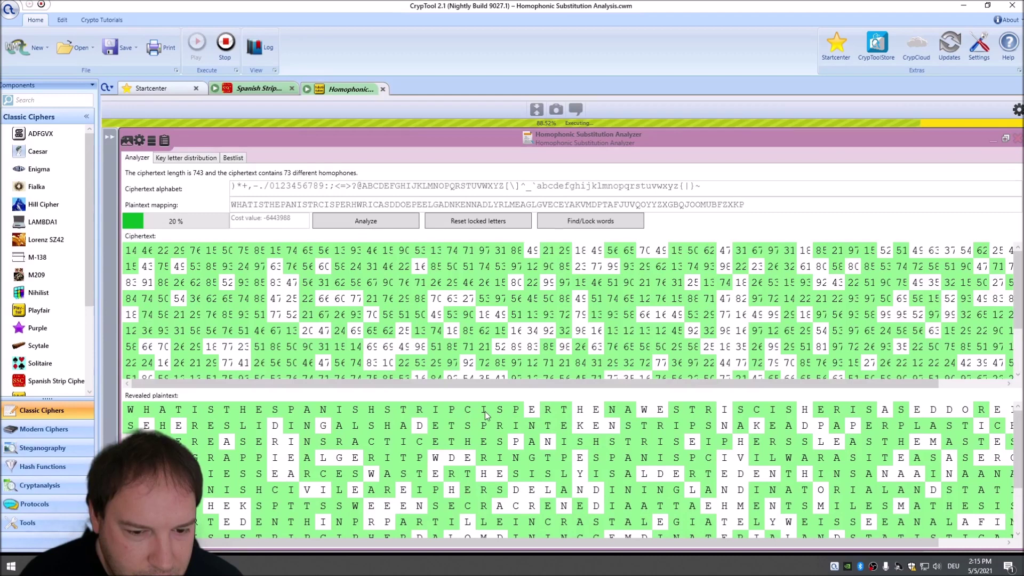
Step: Scroll-adjust another homophone's letter, then hide side areas with F11 to enlarge the analyzer
scroll(500, 415, down, 6)
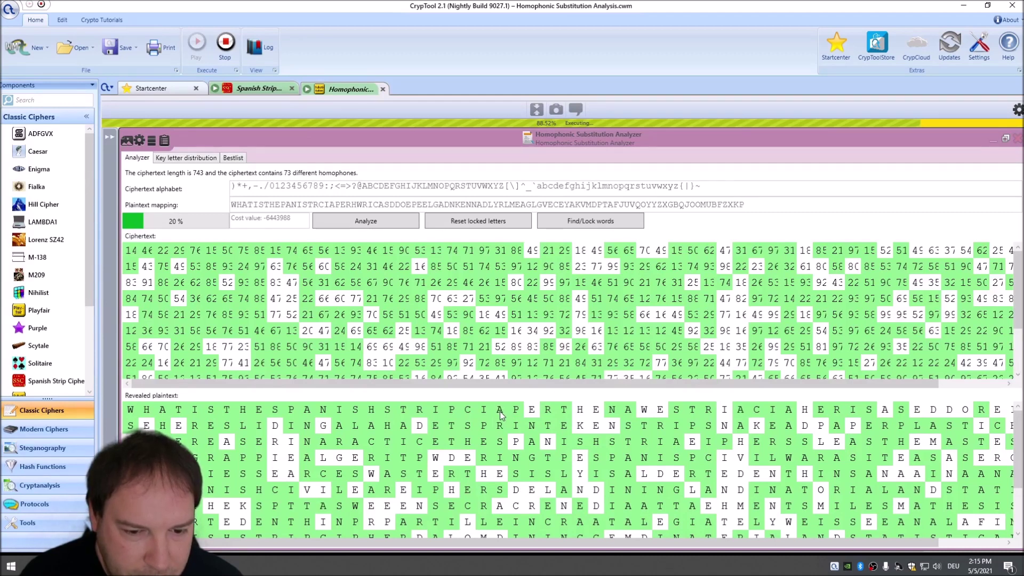
scroll(502, 414, down, 10)
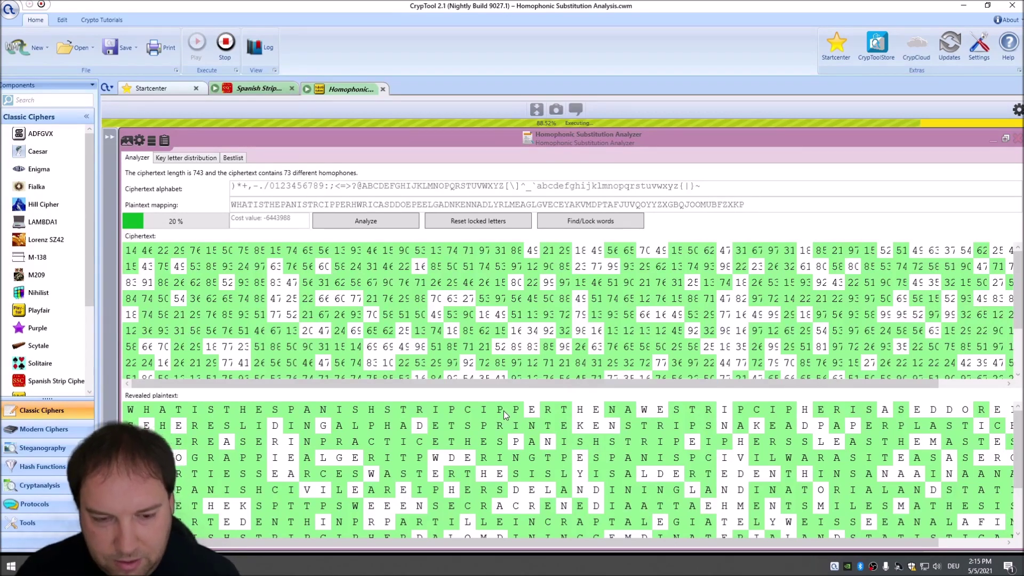
key(F11)
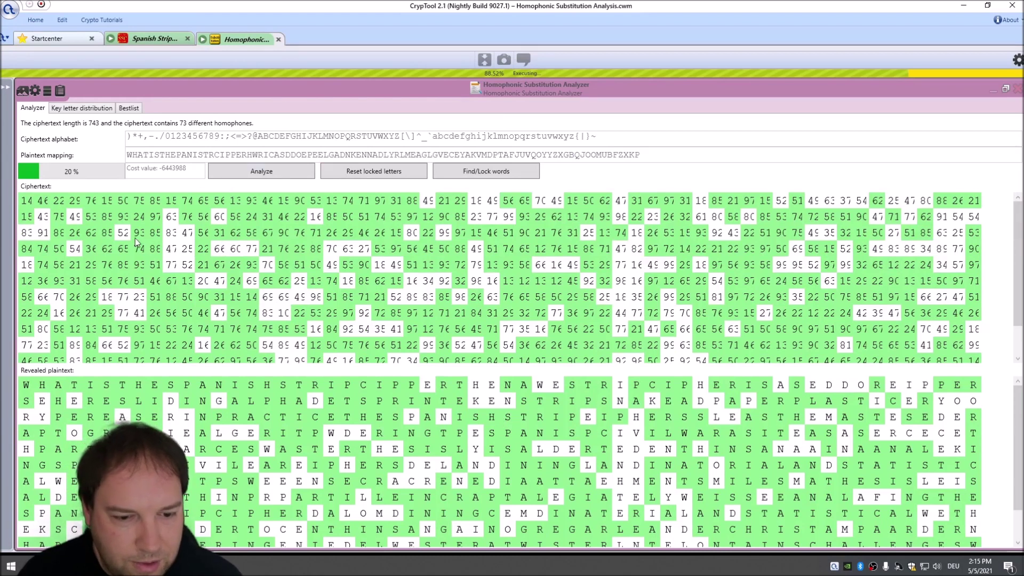
Step: Adjust homophone letters toward CIPHER, leaving the tested letter at E
scroll(411, 388, down, 2)
scroll(411, 392, down, 3)
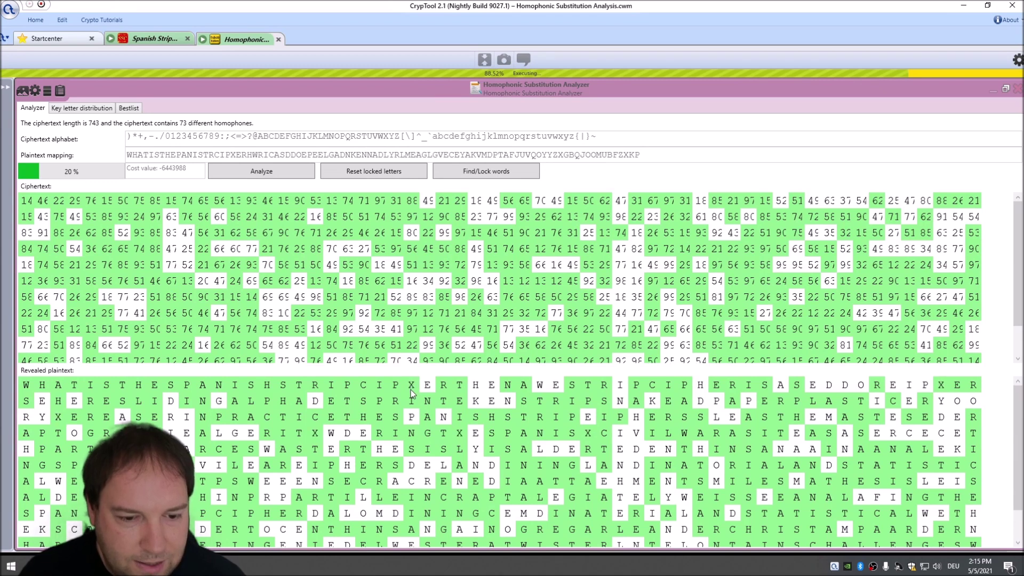
scroll(411, 388, down, 4)
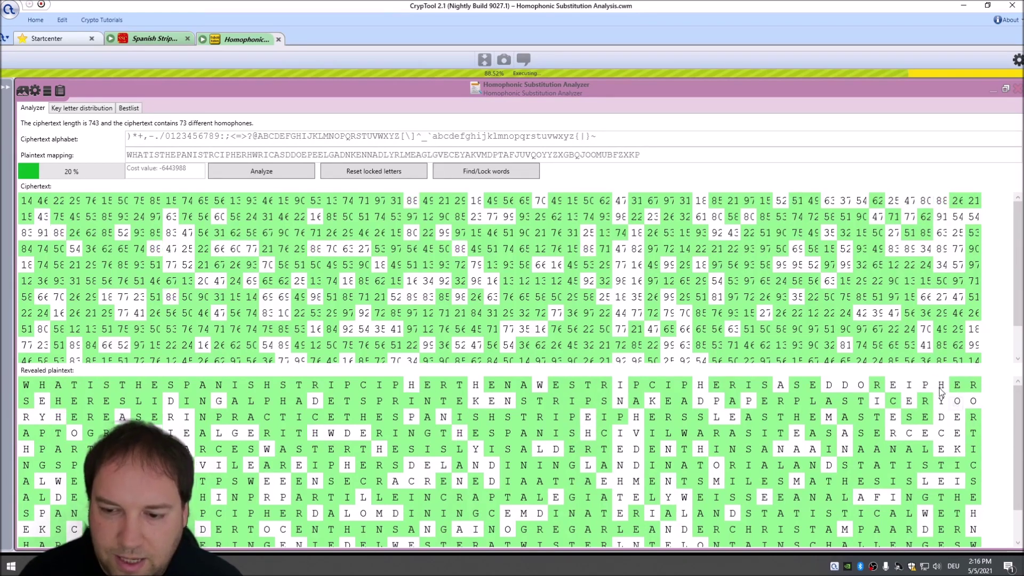
key(j)
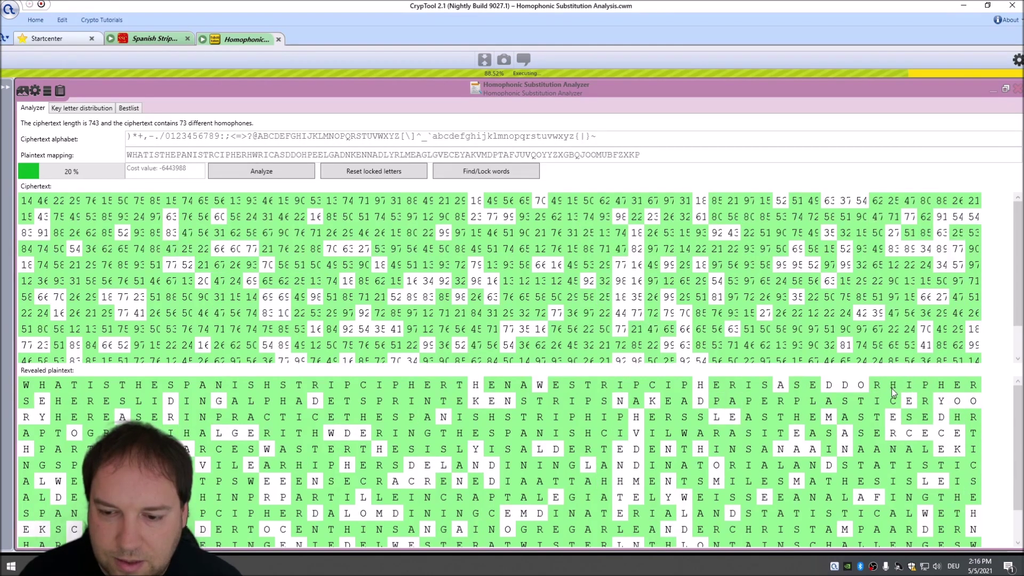
key(g)
key(e)
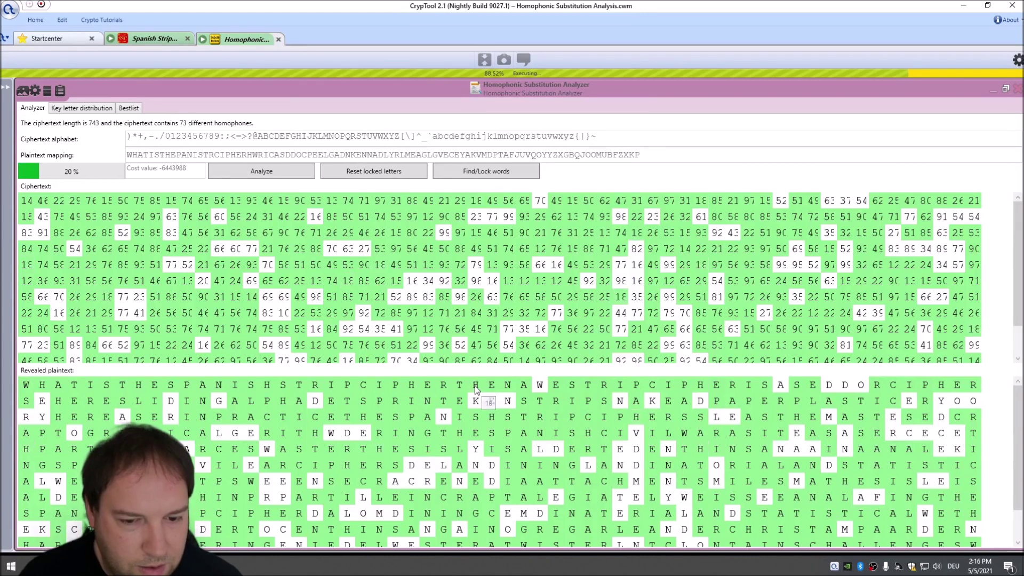
Step: Correct NAWE to NAME and lock homophone 52 as plaintext A
key(z)
key(f)
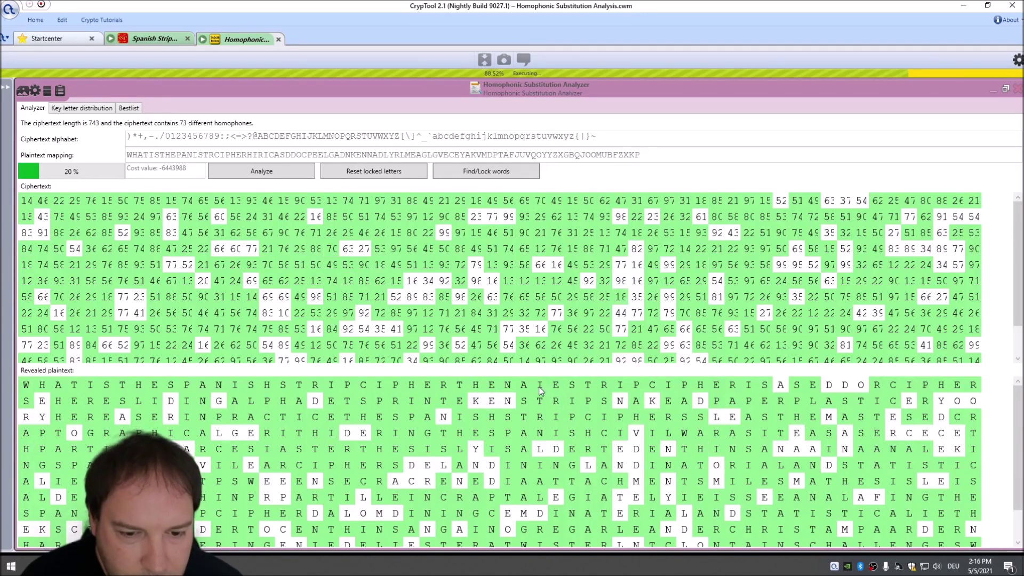
key(m)
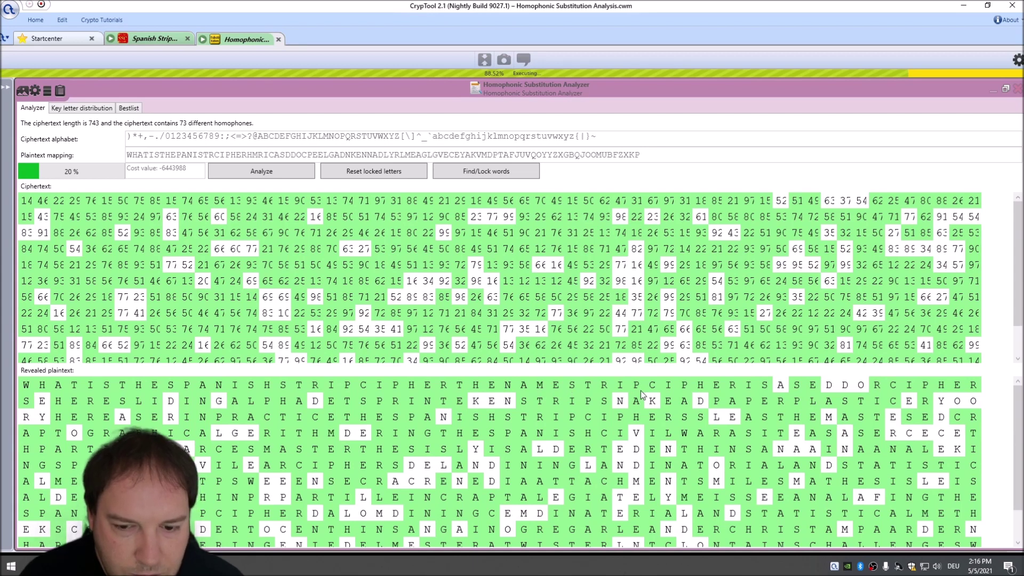
click(779, 390)
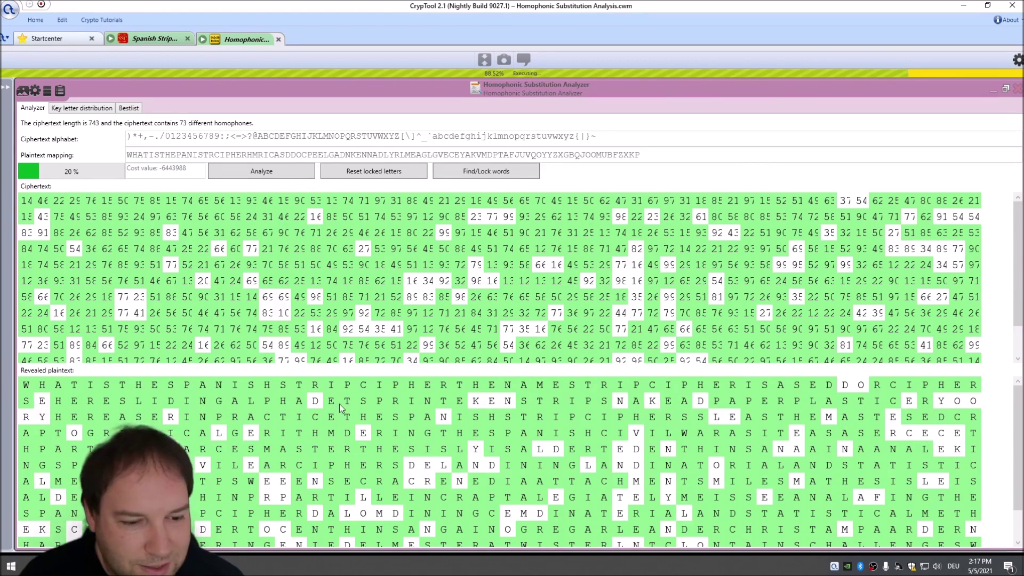
Step: Briefly rerun the analysis with the locked letters, then return to the full workflow view
click(243, 174)
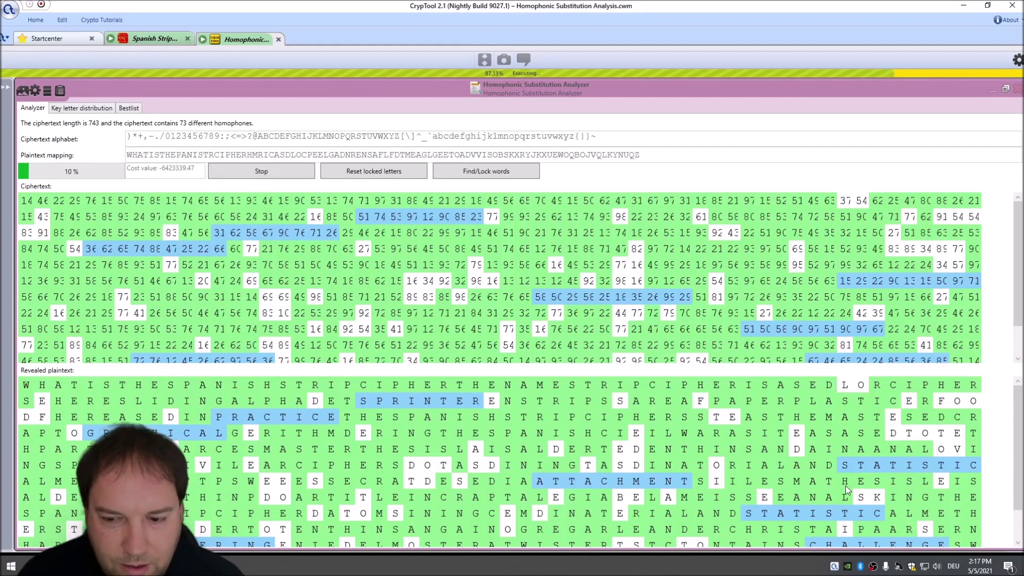
click(260, 172)
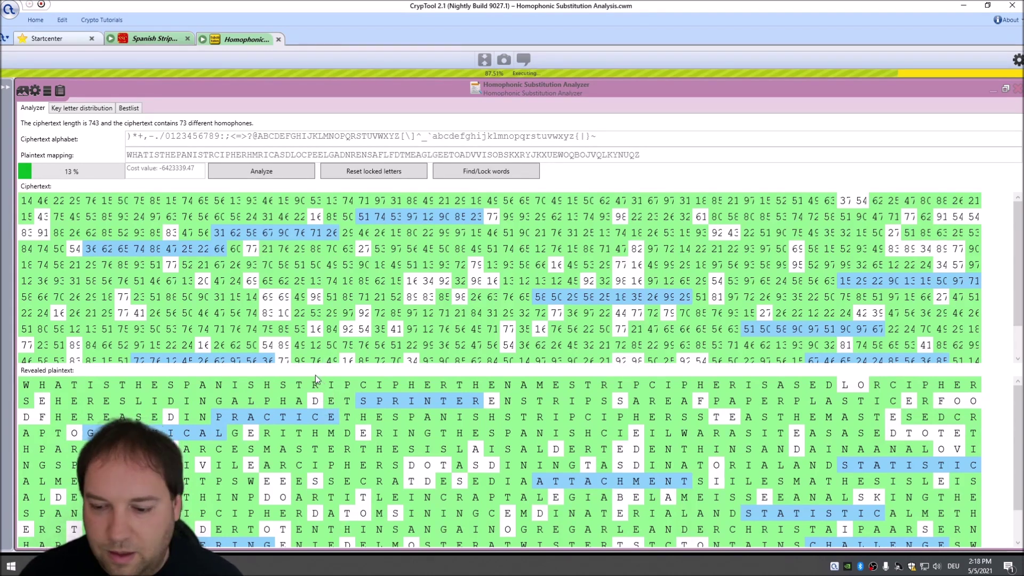
click(1005, 88)
Step: Stop the workflow and set the analyzer's language to Spanish
click(41, 4)
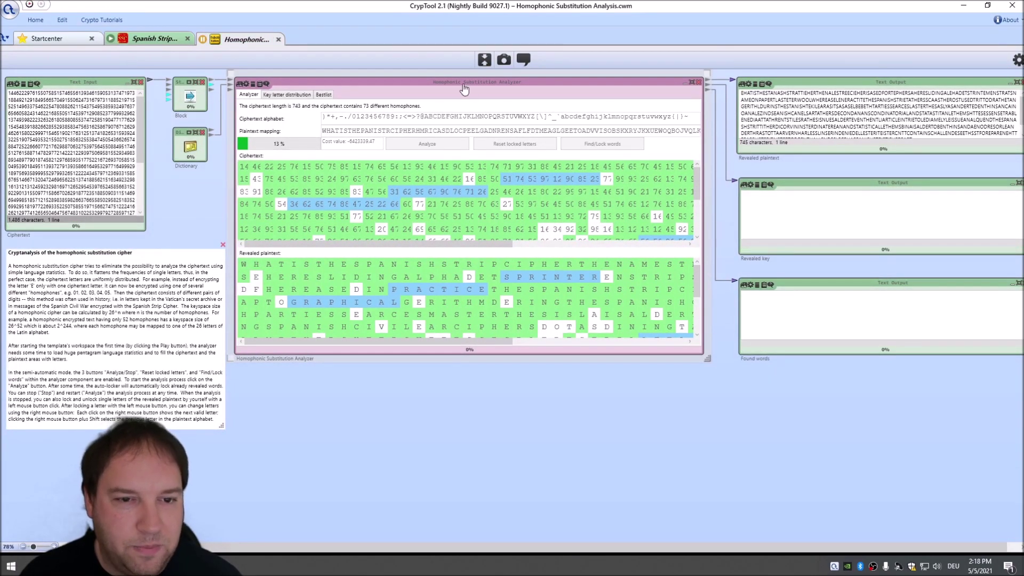
click(1016, 59)
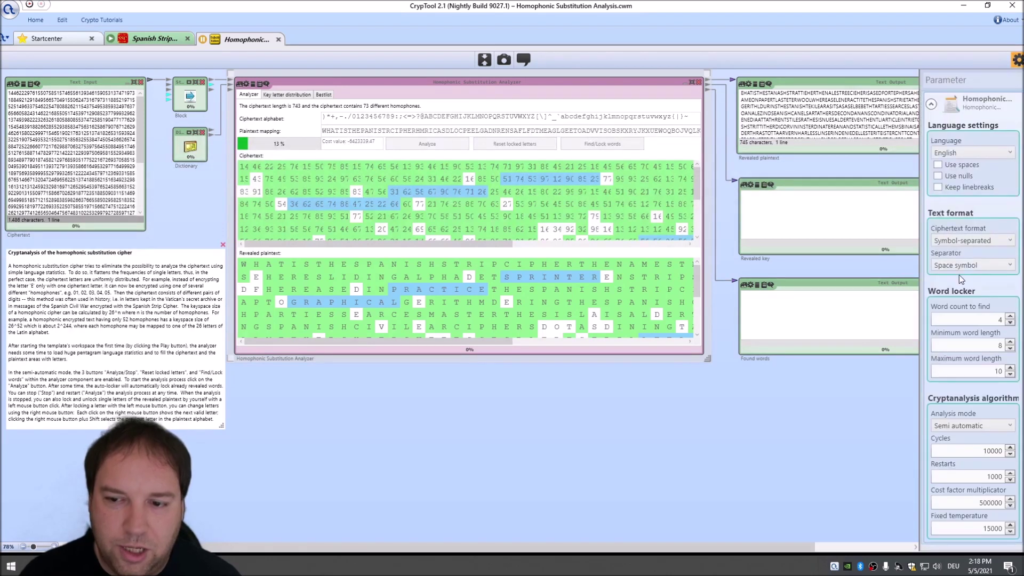
click(969, 154)
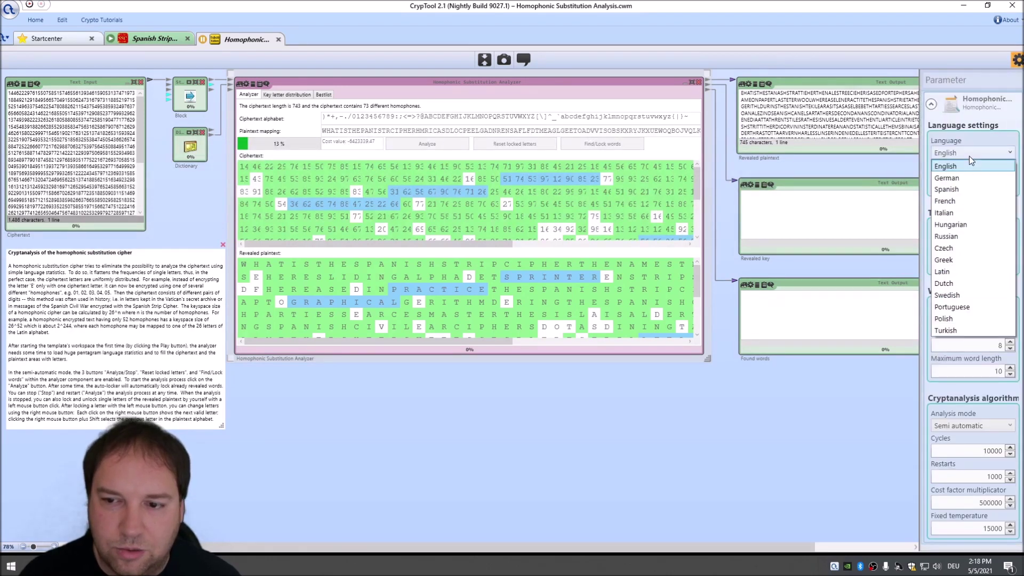
click(952, 189)
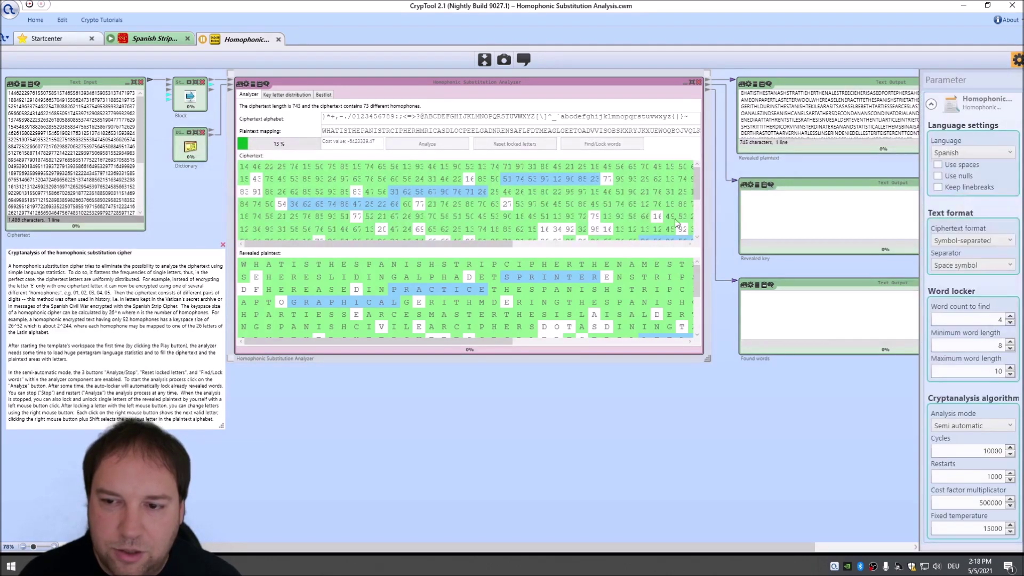
Step: Switch the Dictionary component to the Spanish dictionary and close the settings
click(203, 154)
click(970, 143)
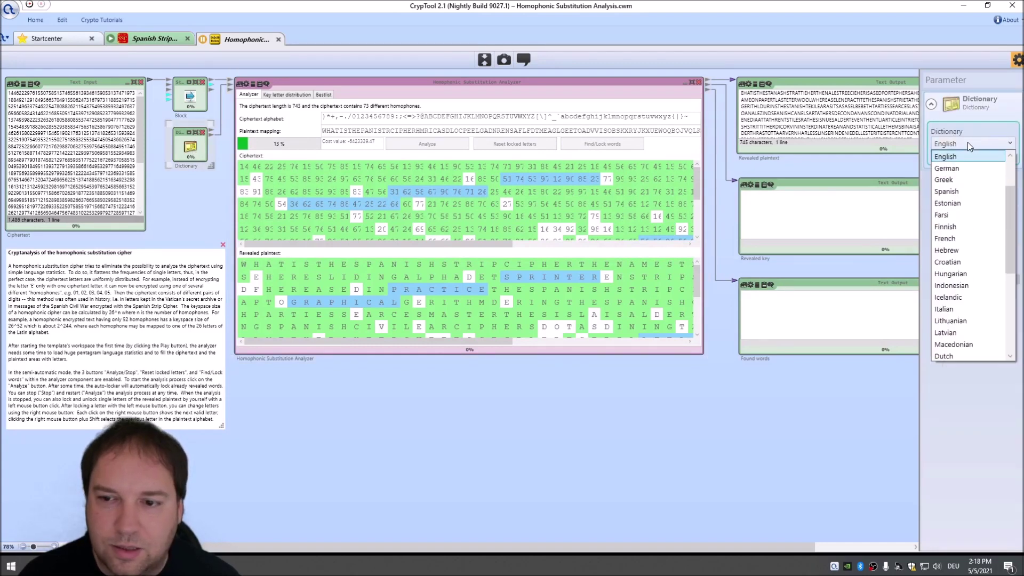
click(955, 192)
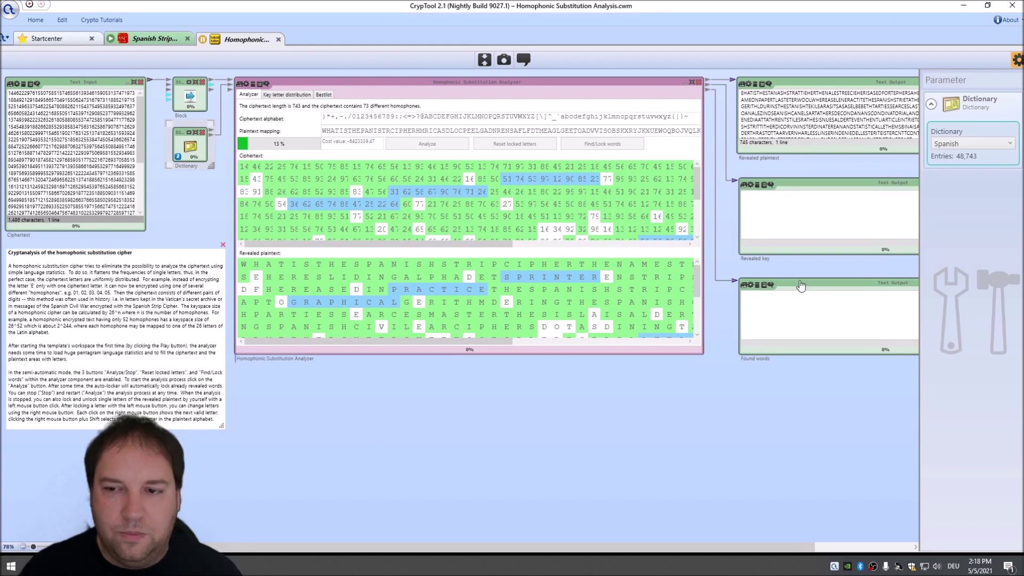
click(1017, 60)
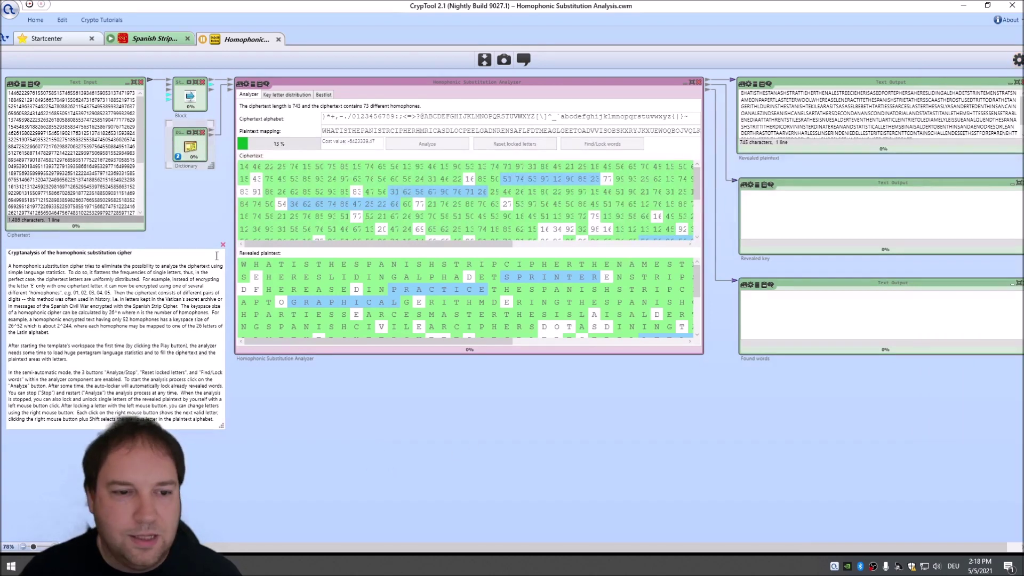